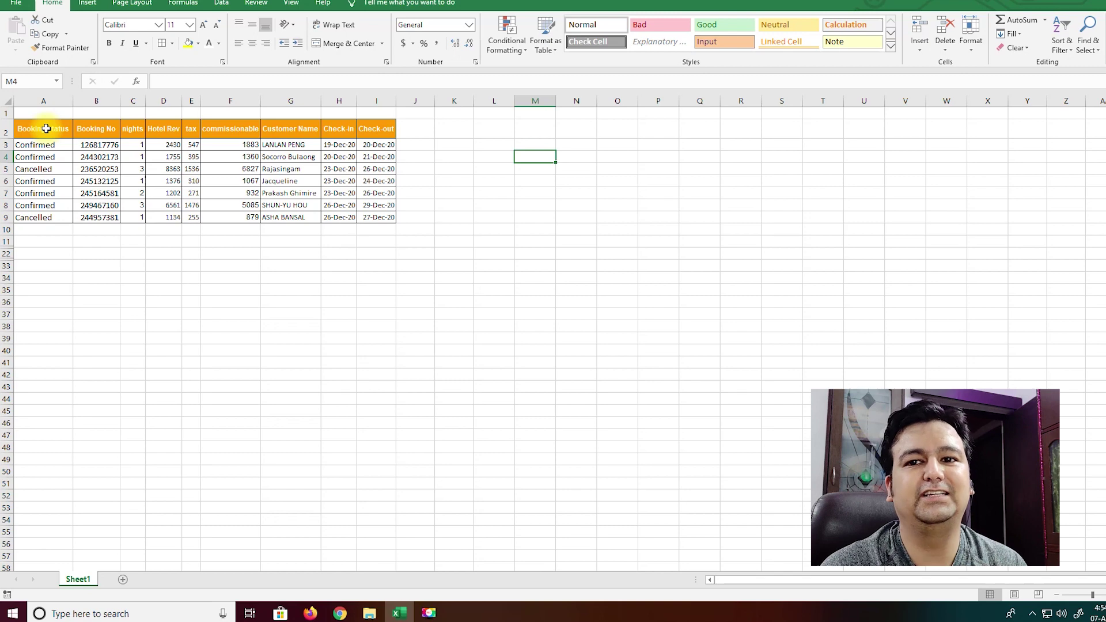
- Clear the existing night counts from C3:C9 in the upper booking table
click(139, 146)
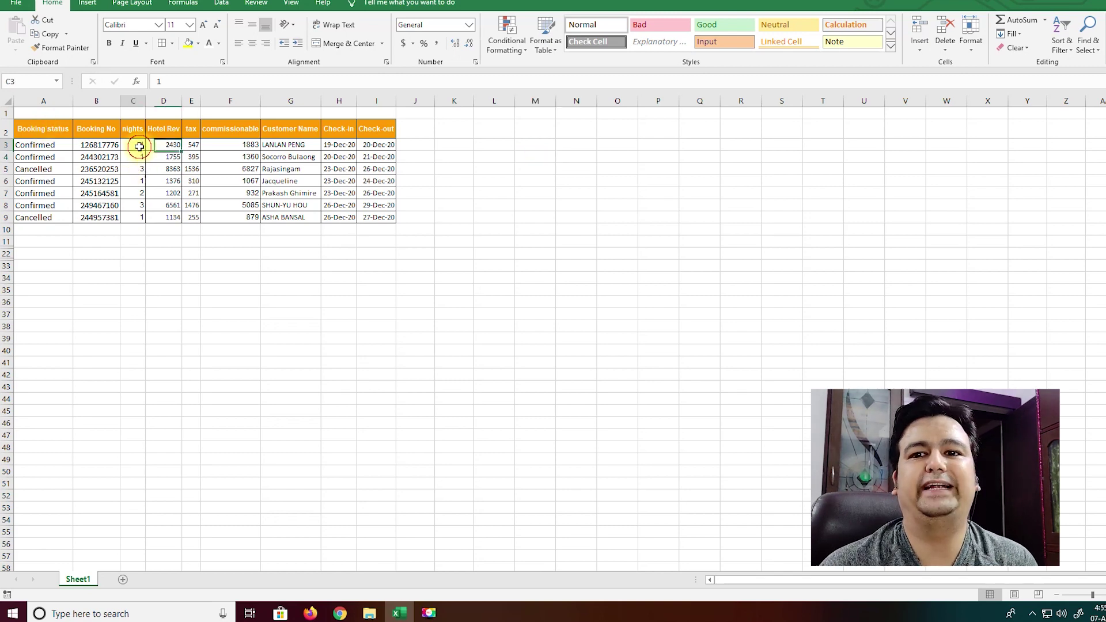
drag(139, 146, 135, 220)
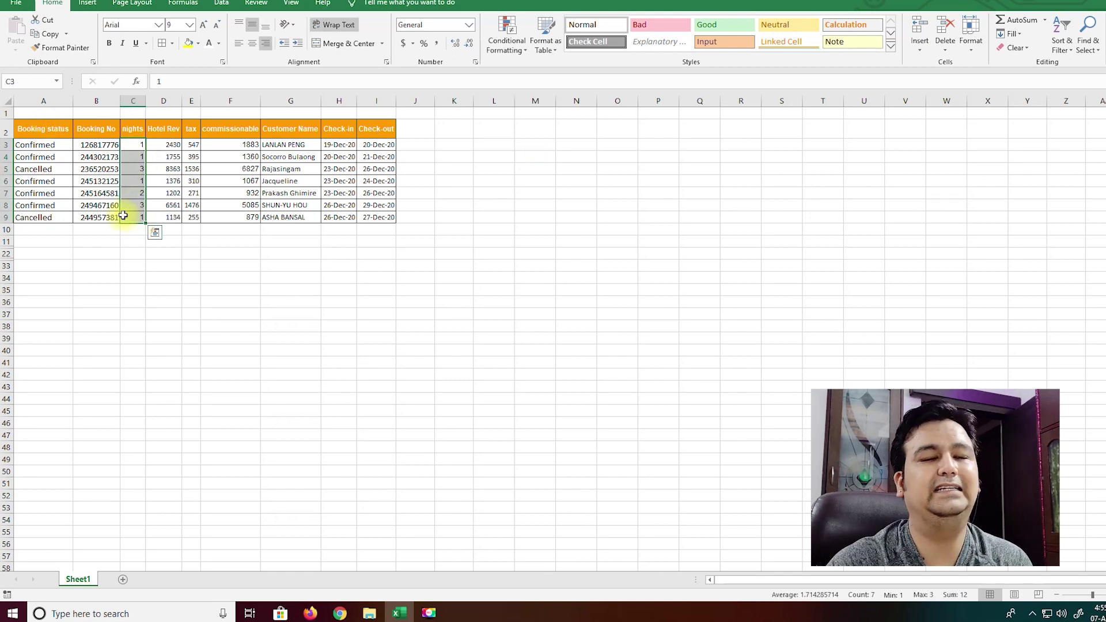
key(Delete)
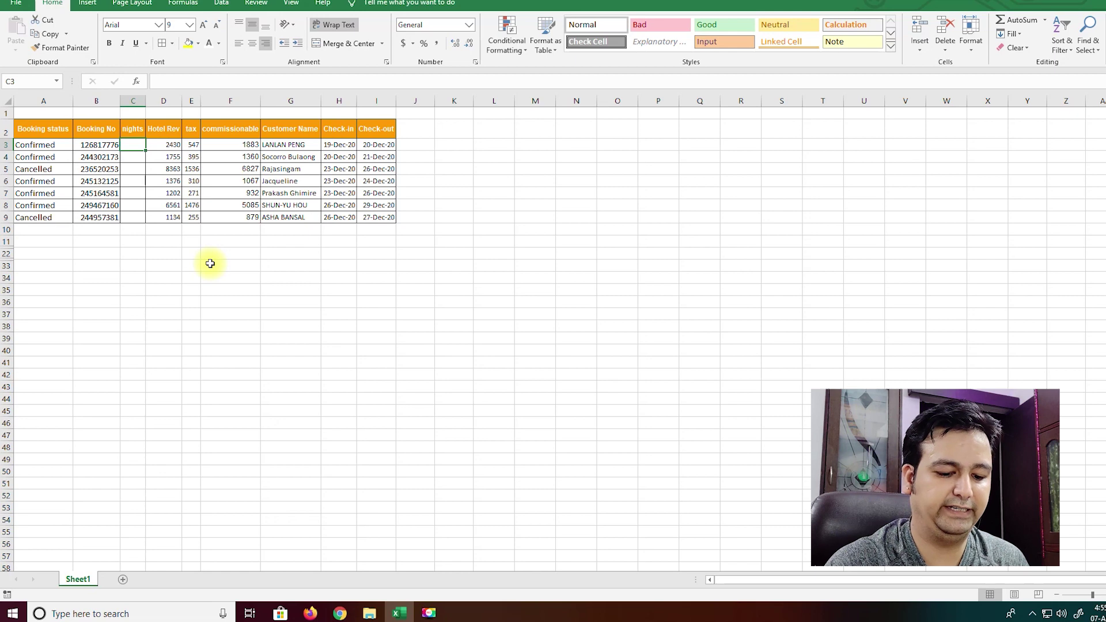
- Begin an IF formula in C3 that tests whether the booking status in A3 equals "confirmed"
text(=if)
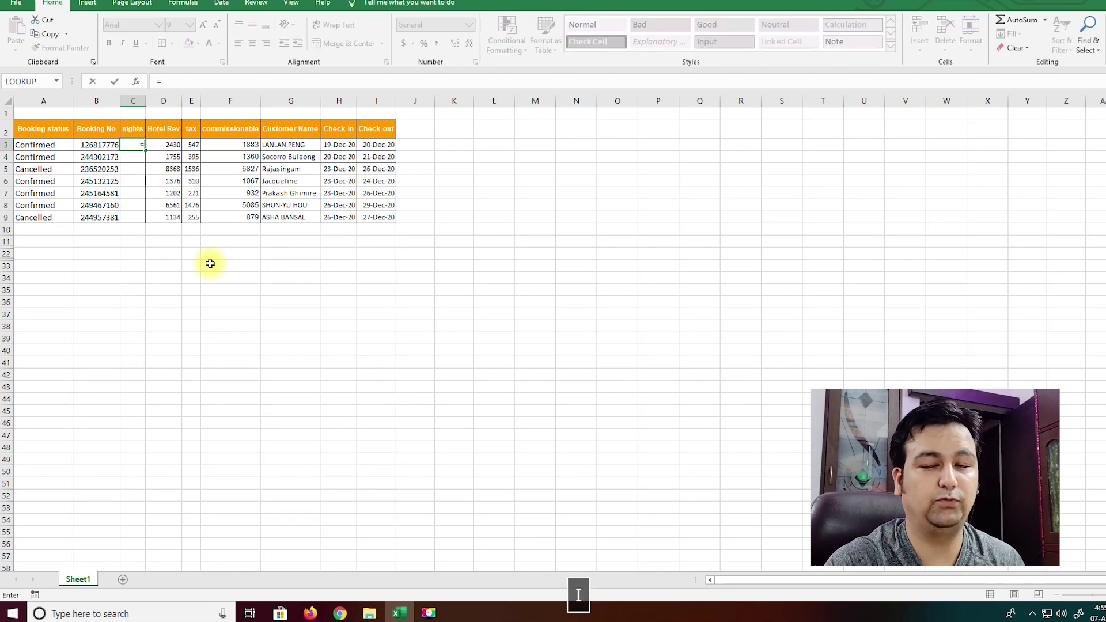
key(Tab)
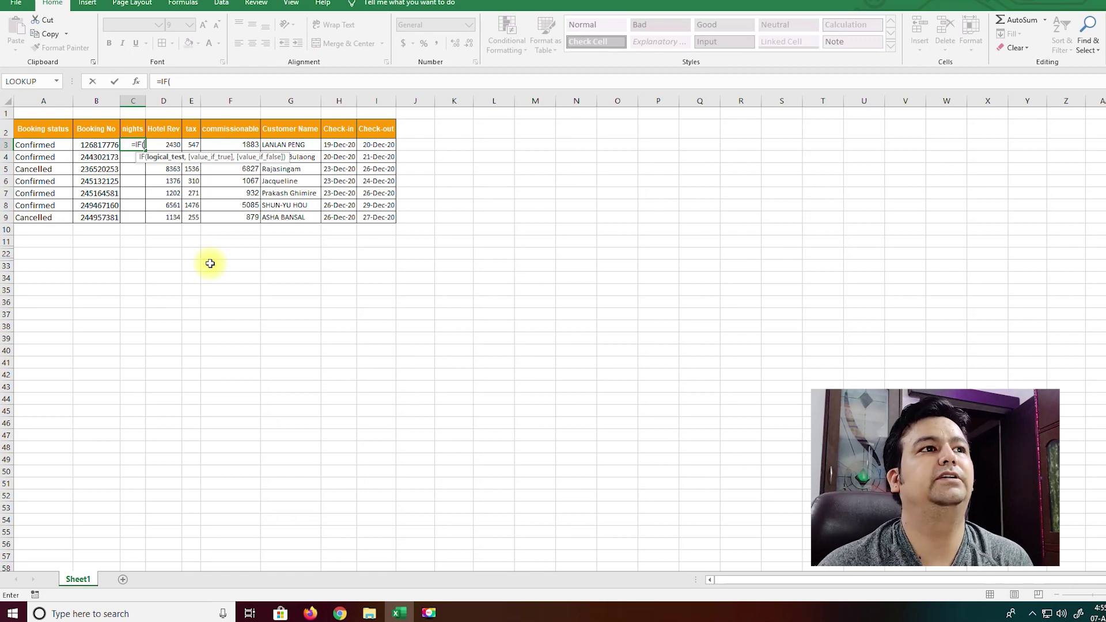
click(45, 145)
text(=)
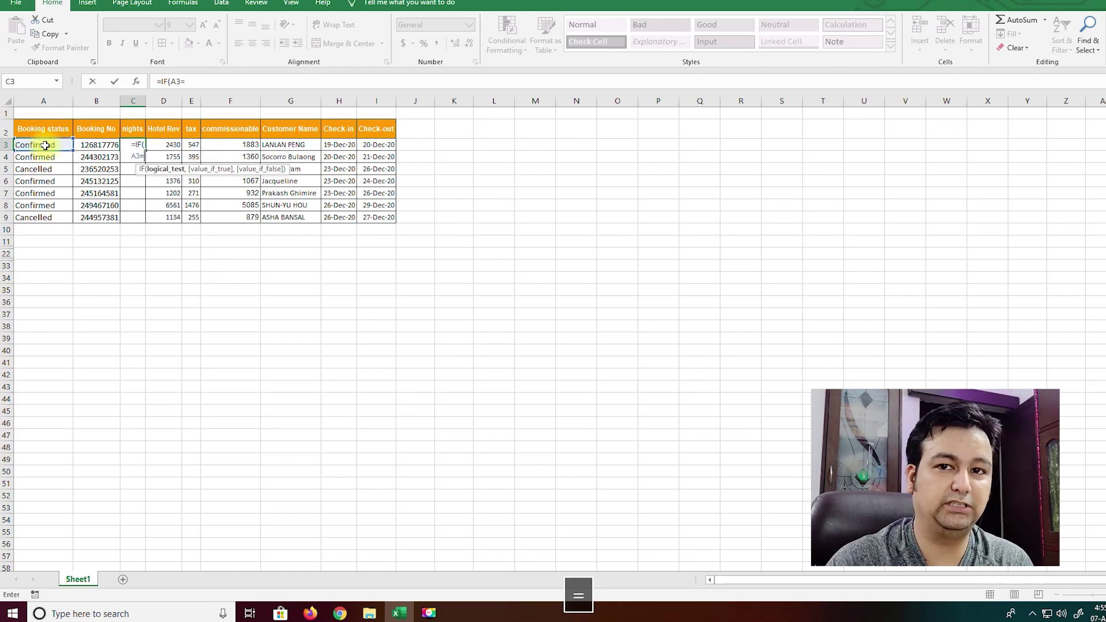
text(")
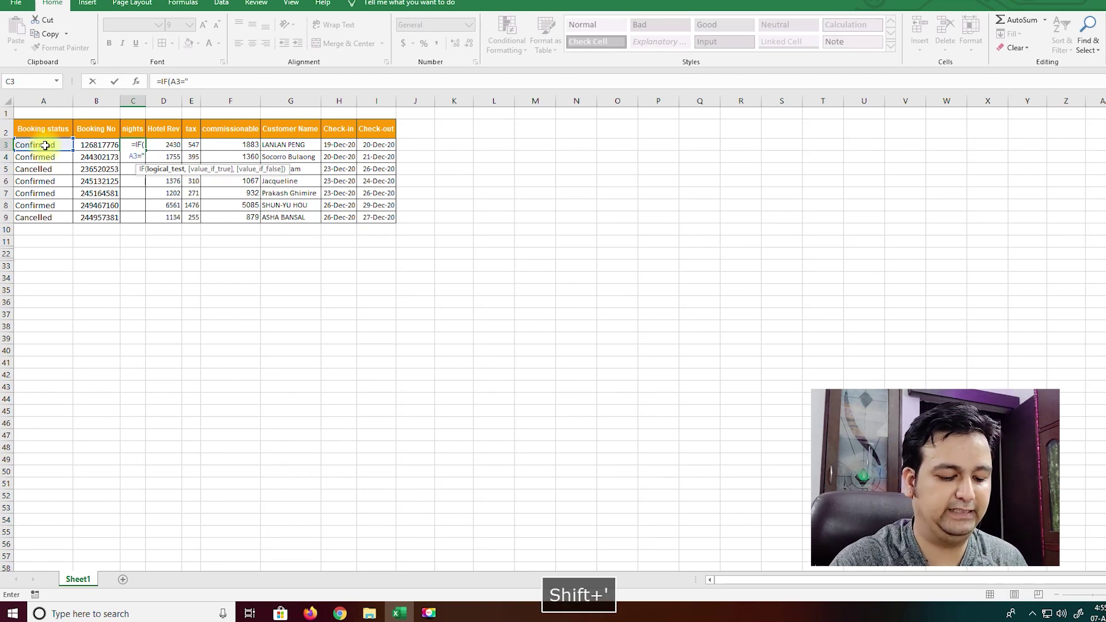
text(co)
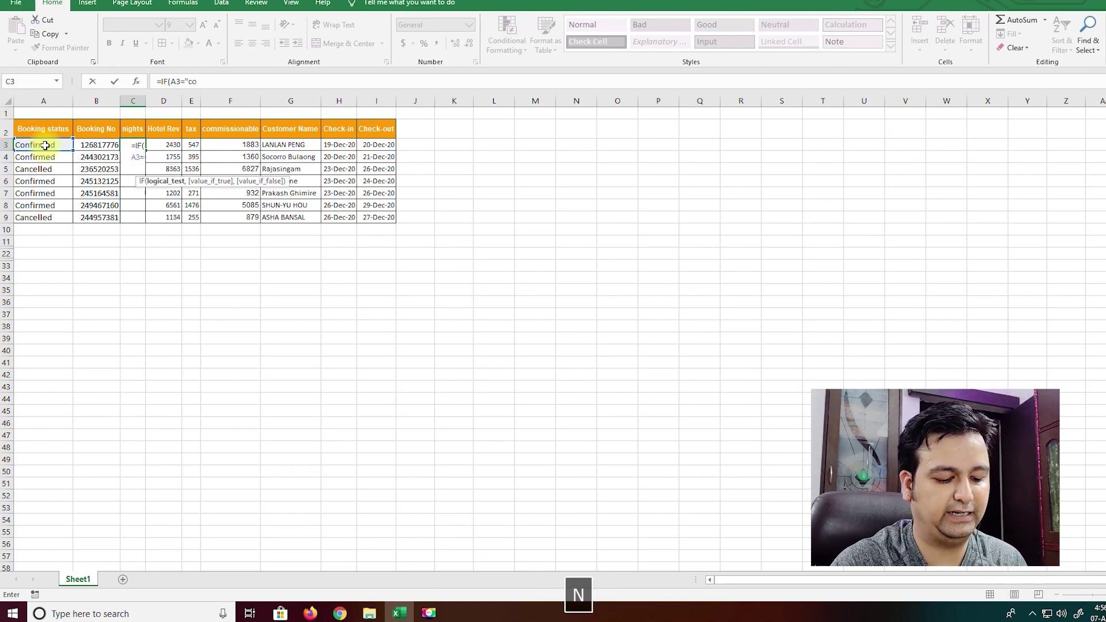
text(nfirmed")
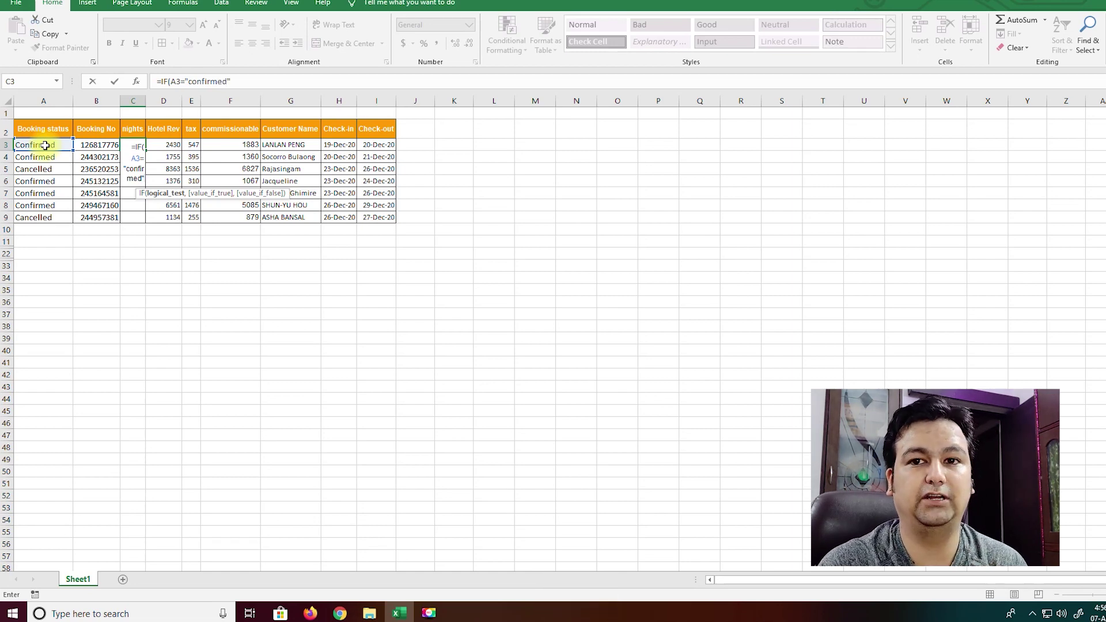
- Complete the C3 formula so it returns I3-H3 when true and empty text "" when false
text(,)
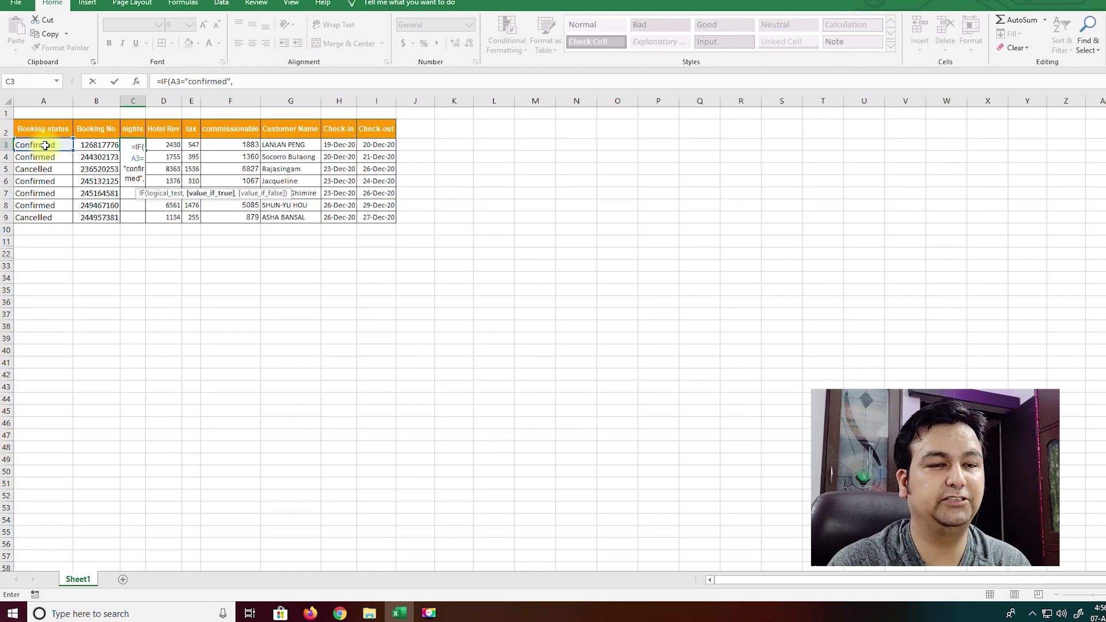
click(383, 145)
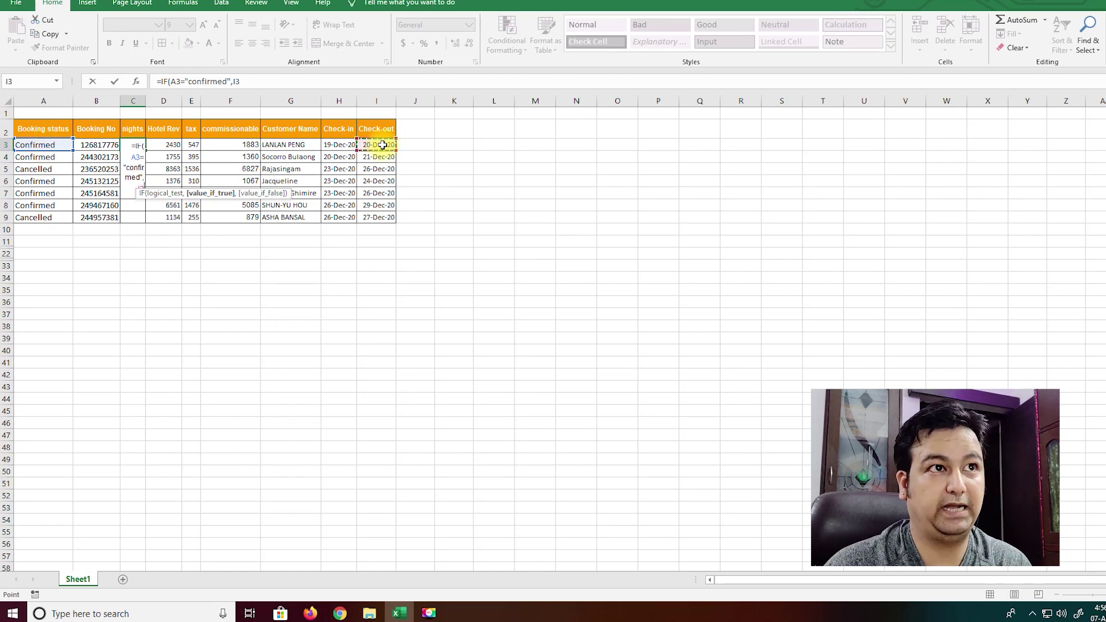
text(-)
click(337, 146)
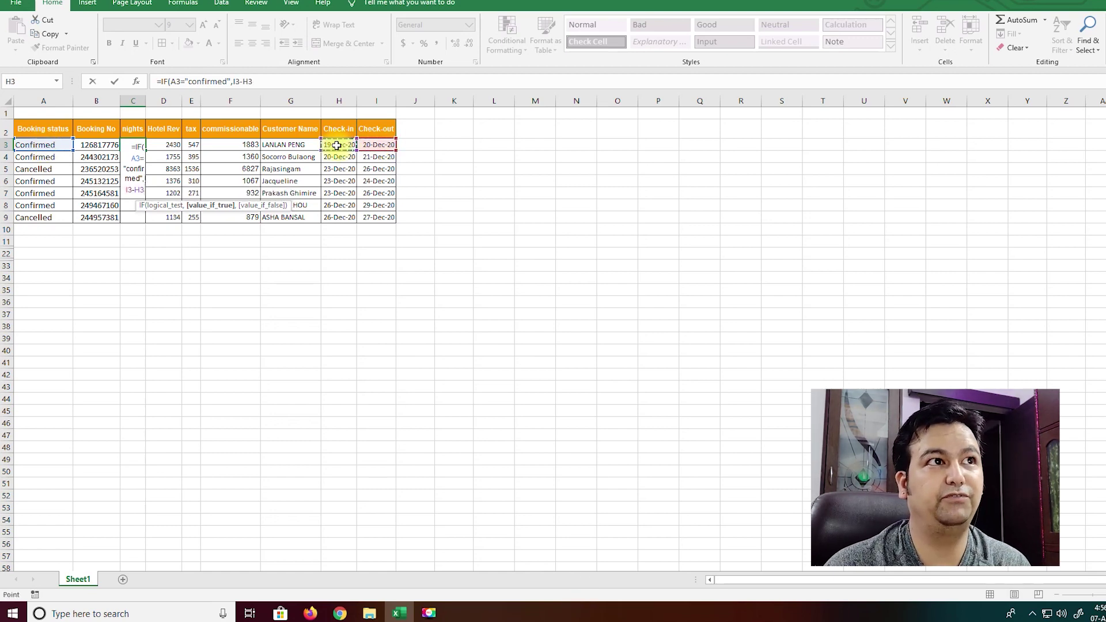
text(,)
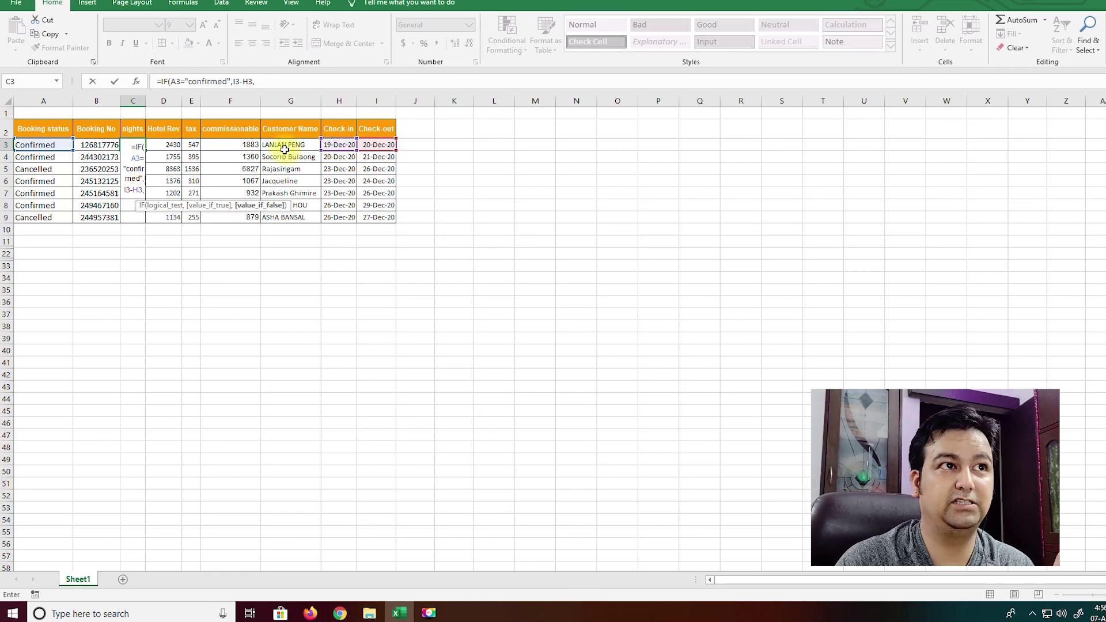
text(""))
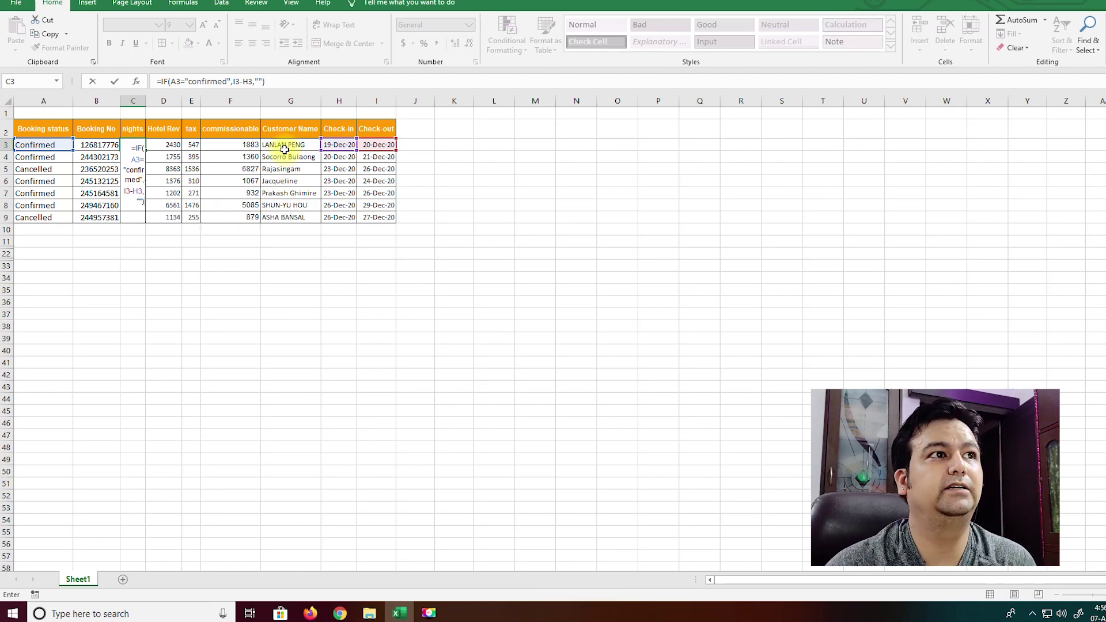
key(Return)
- Fill the C3 nights formula down through C9 and check the cancelled bookings in rows 5 and 9
click(138, 148)
double_click(148, 151)
click(451, 325)
drag(40, 170, 365, 165)
drag(54, 217, 376, 218)
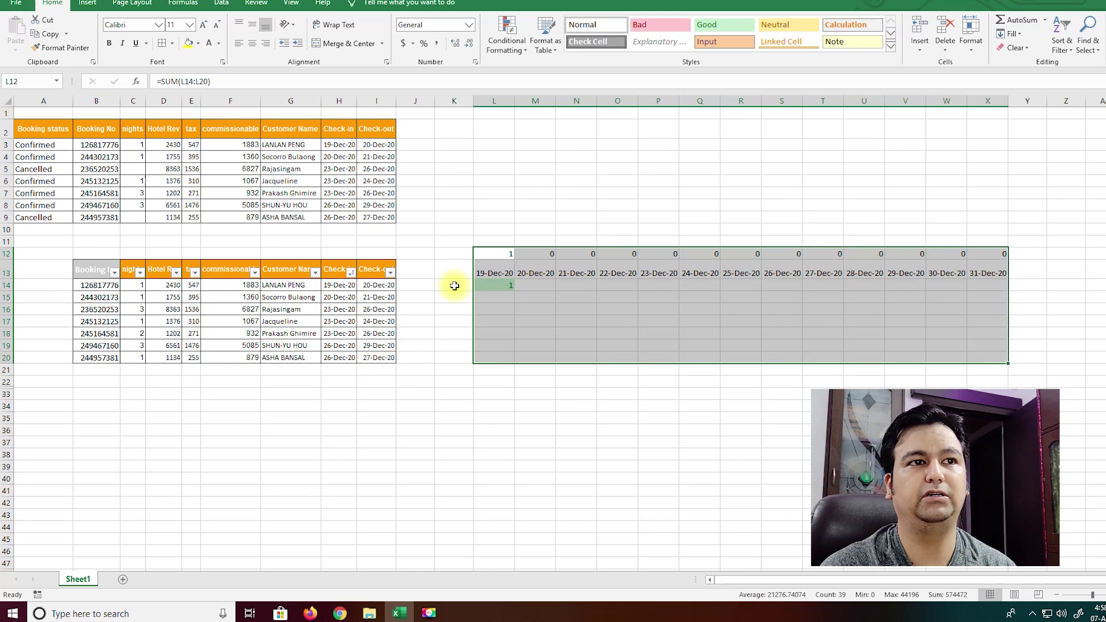
- Begin an IF formula in L15 with the test AND(H15<=L13,I15>L13), comparing check-in and check-out with the date header
click(488, 295)
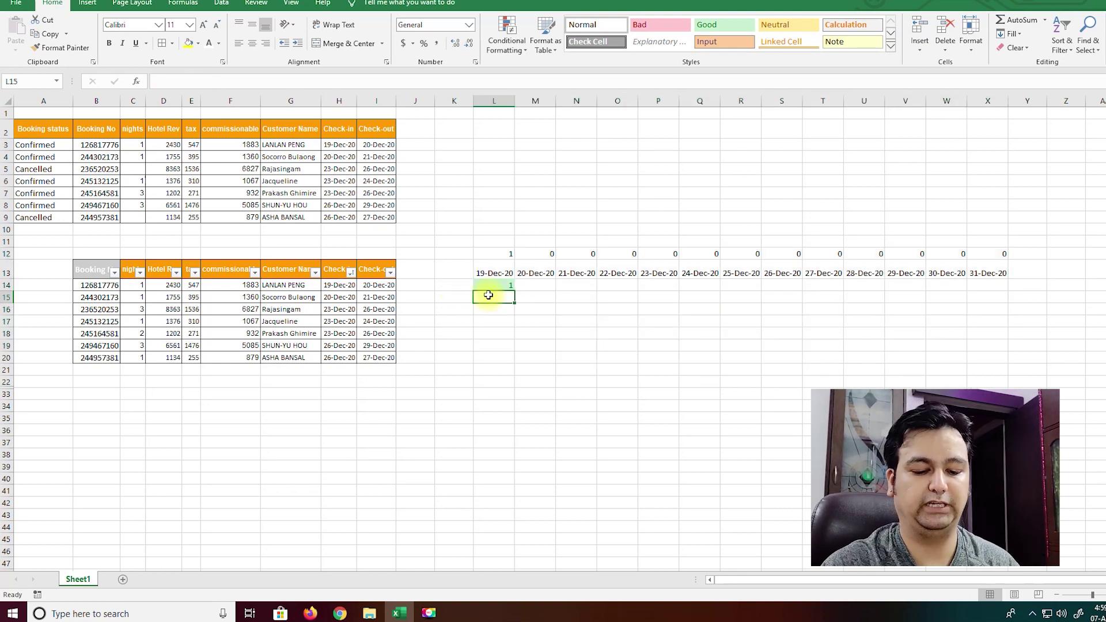
text(=if)
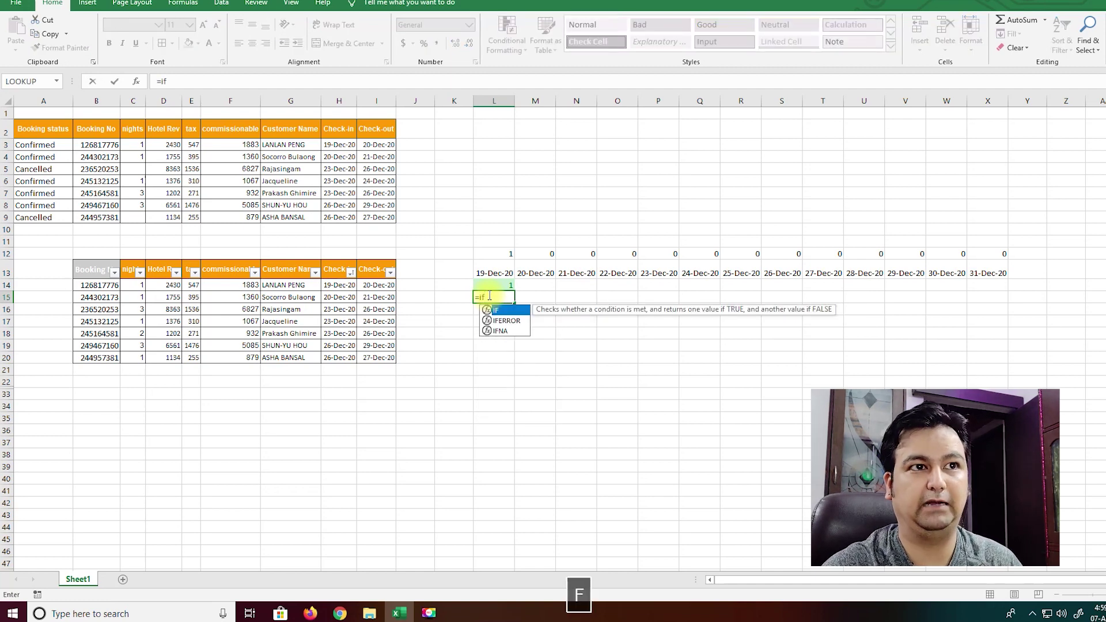
key(Tab)
text(and)
key(Tab)
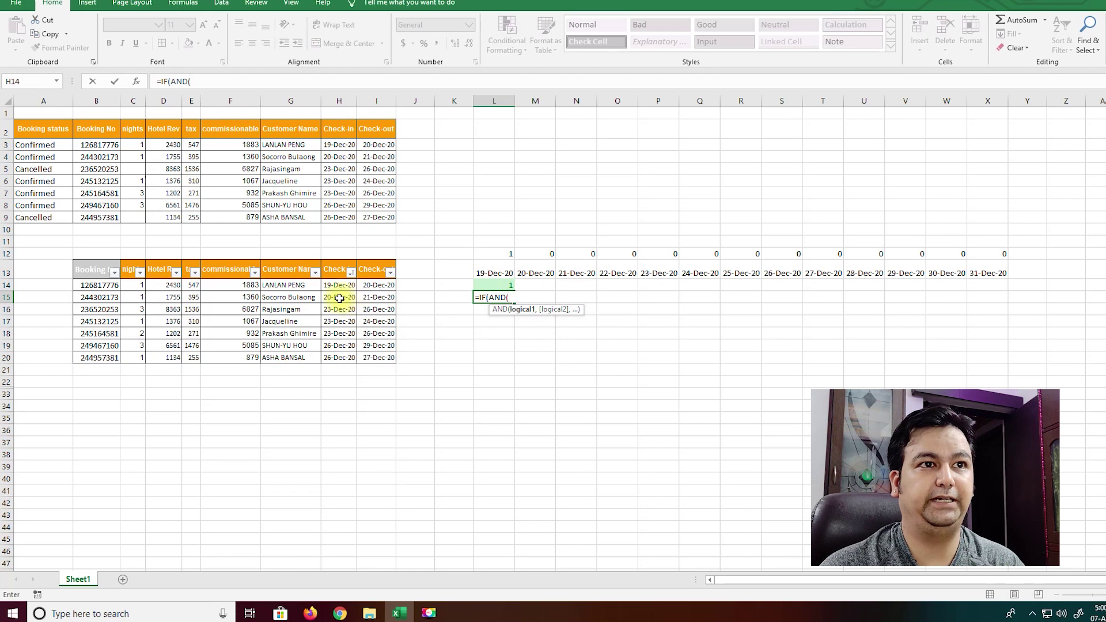
click(340, 297)
text(<=)
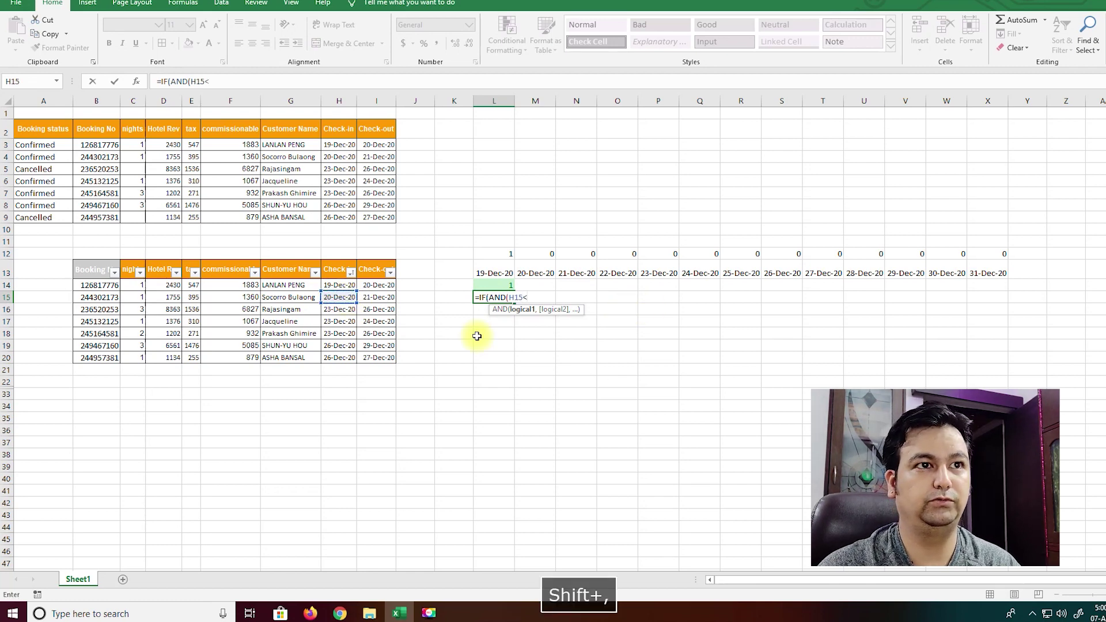
click(487, 272)
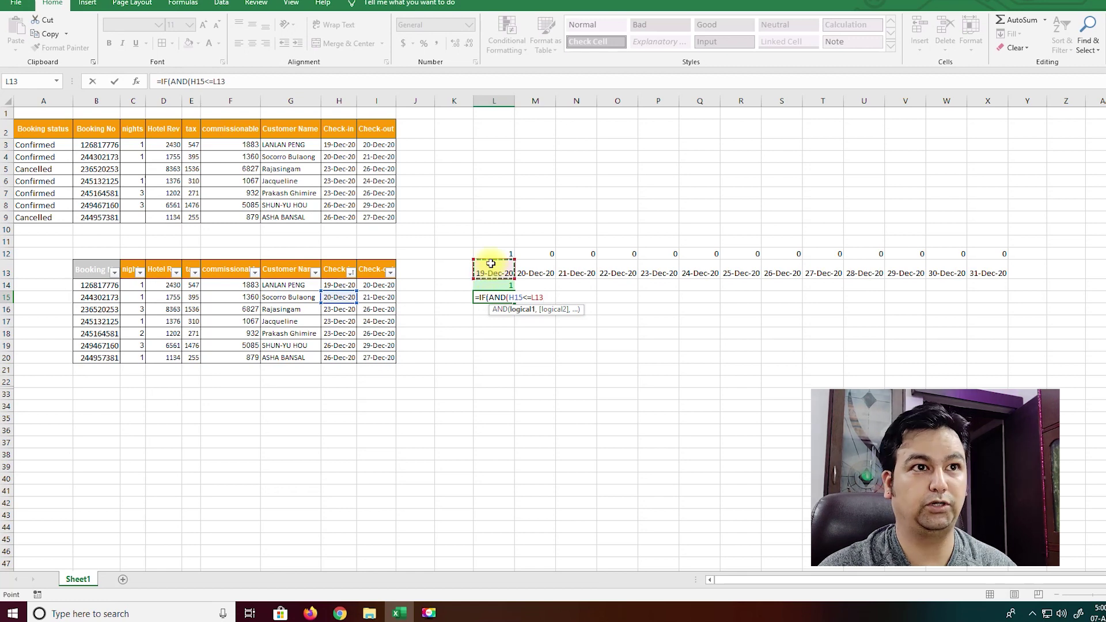
text(,)
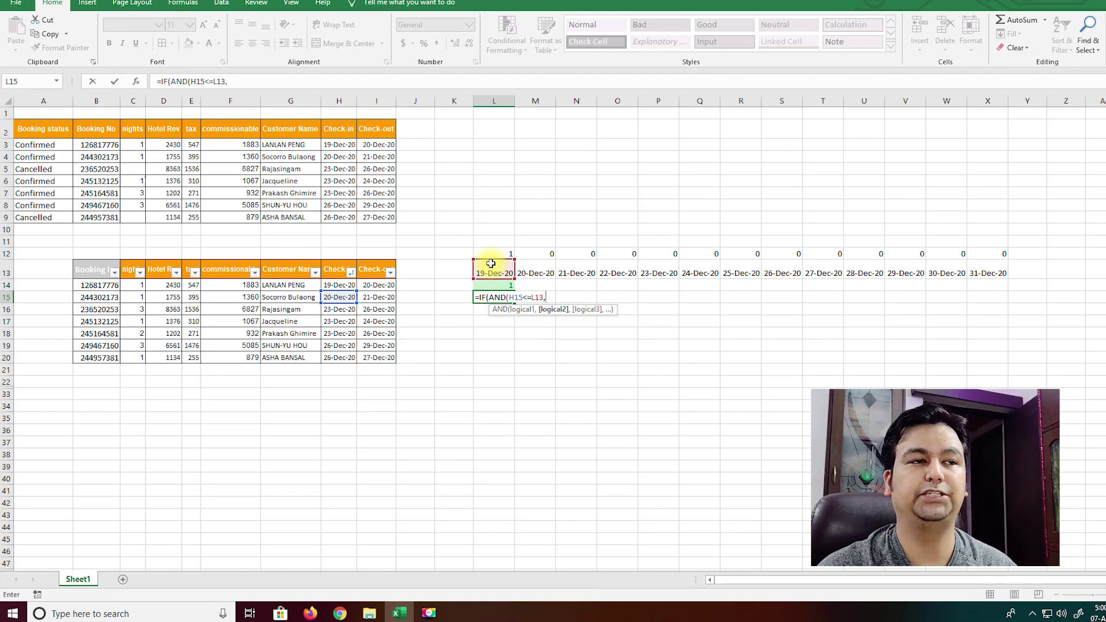
click(376, 298)
text(>)
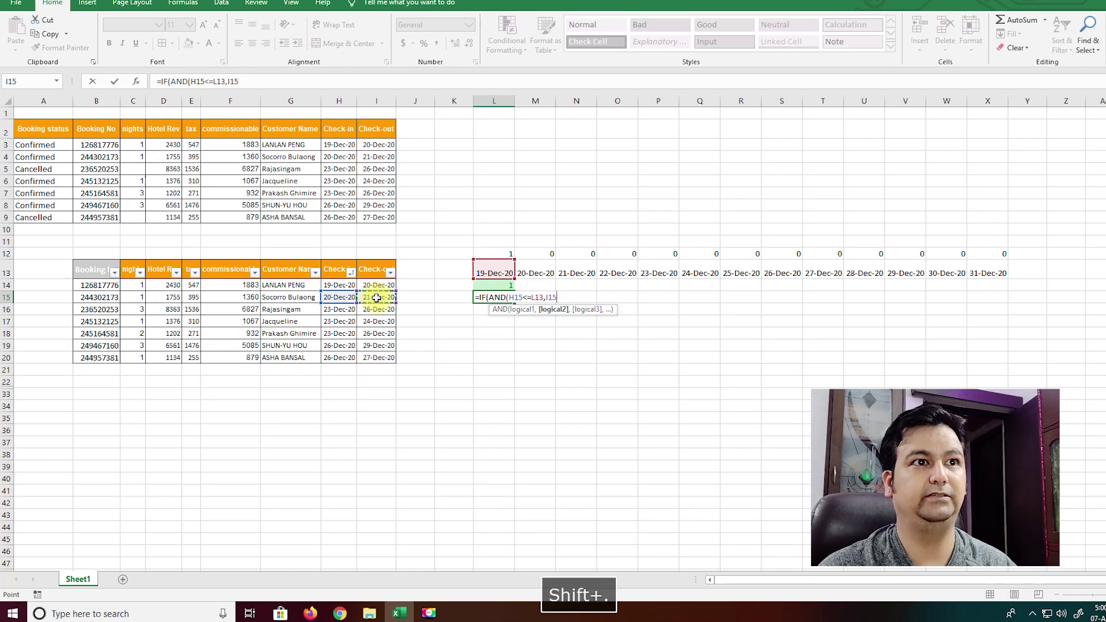
click(499, 266)
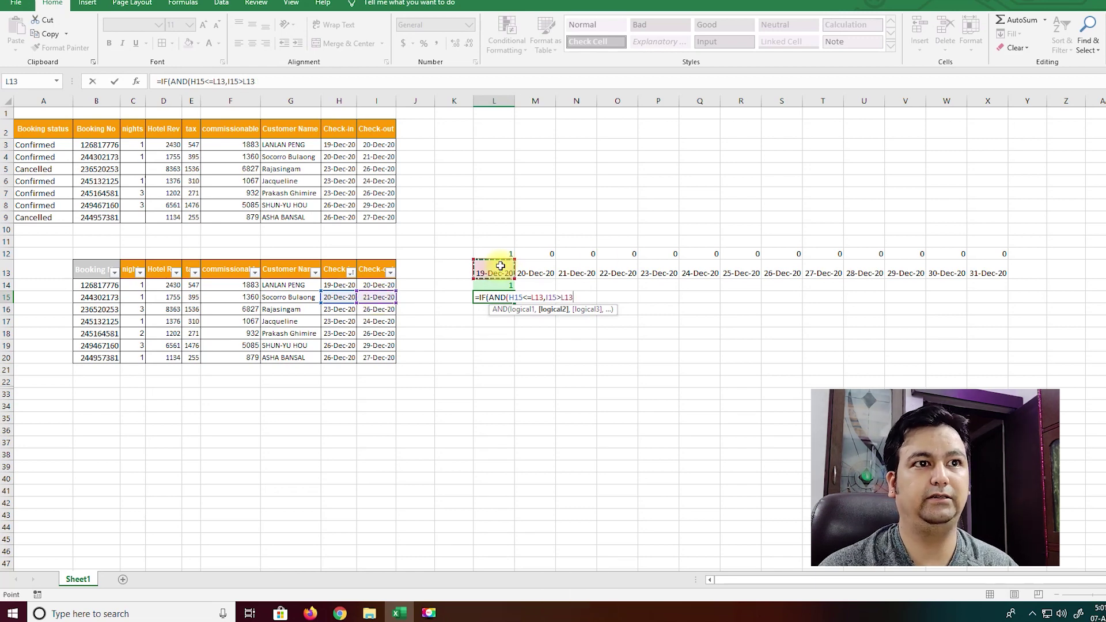
text())
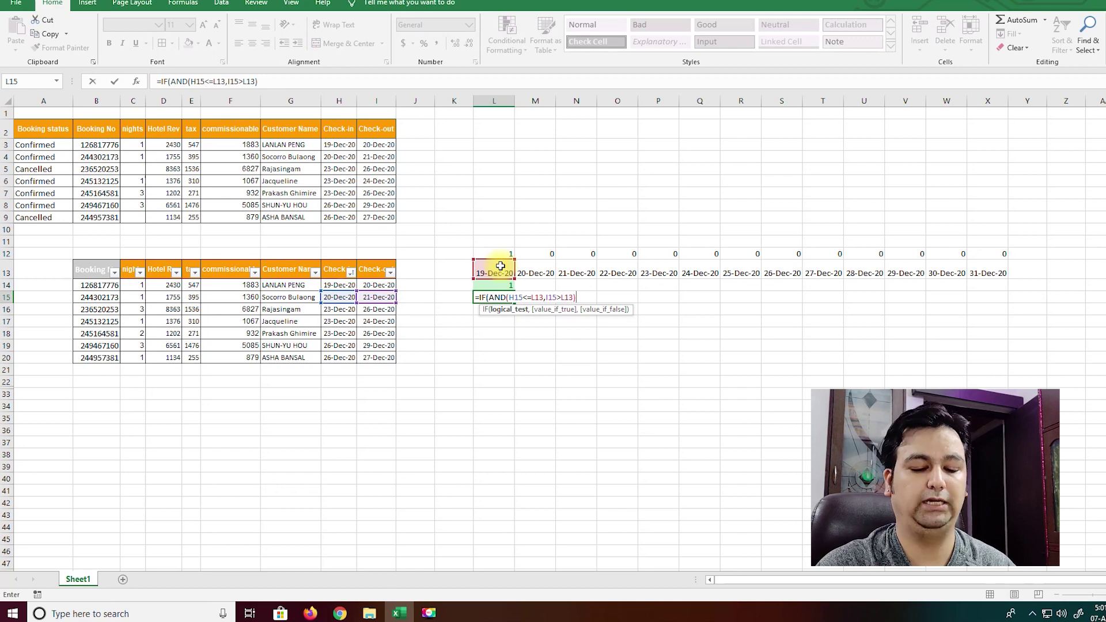
- Complete the L15 formula so it returns 1 when the test is true and empty text "" otherwise
text(,)
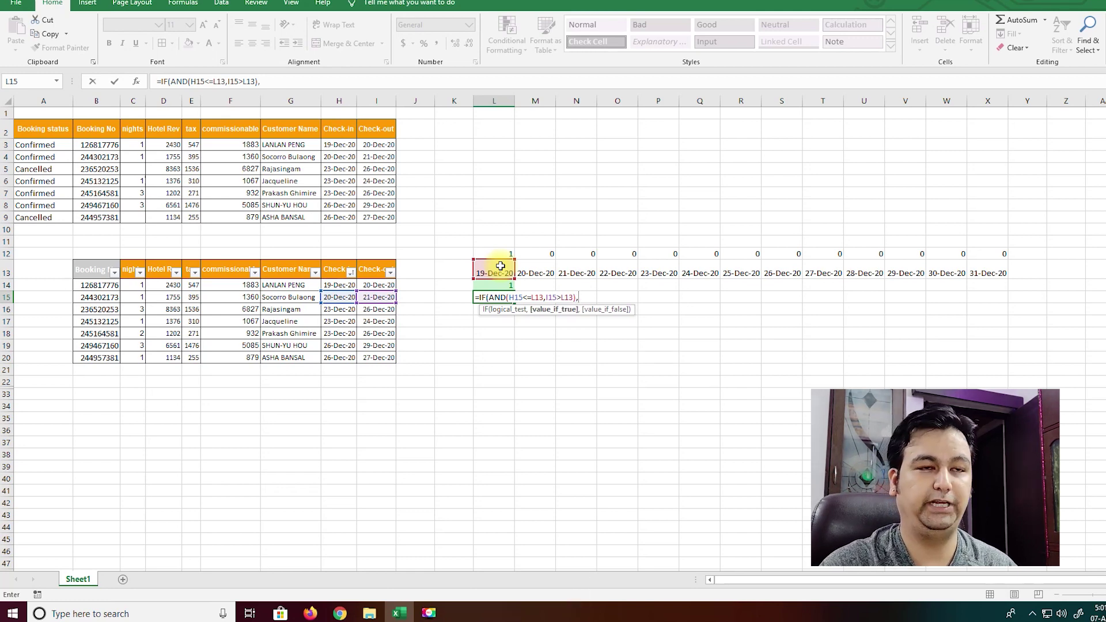
text(1)
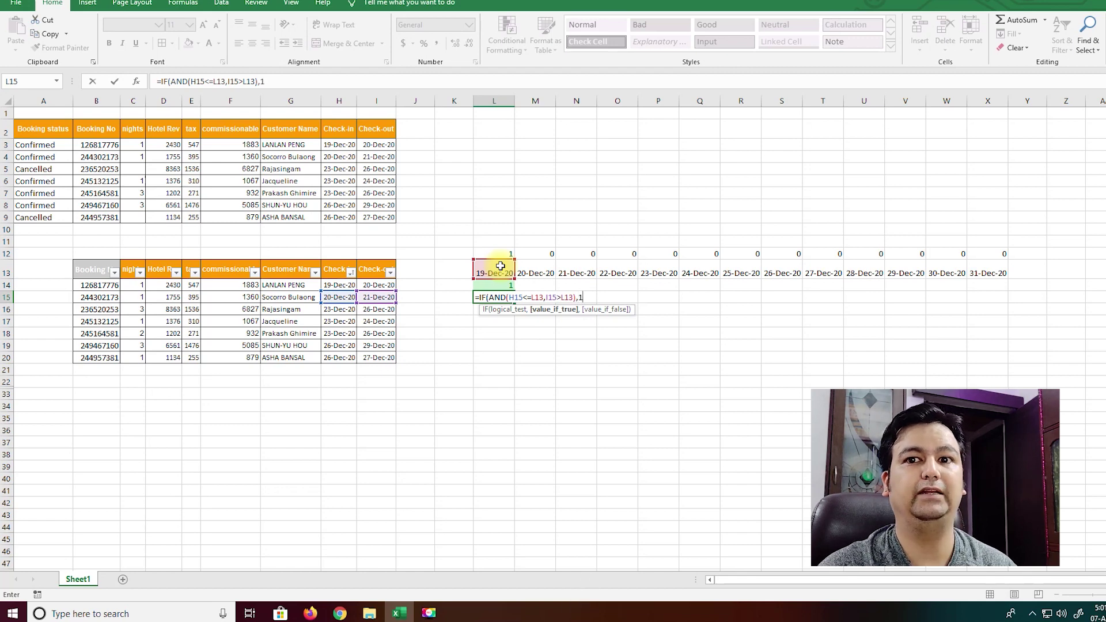
text(,)
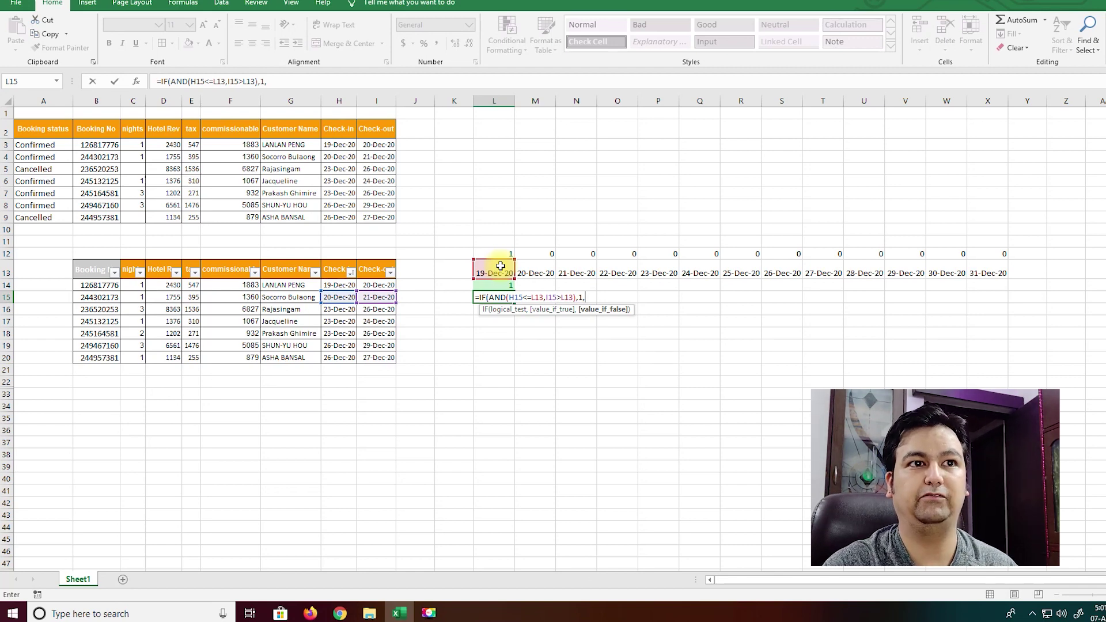
text("")
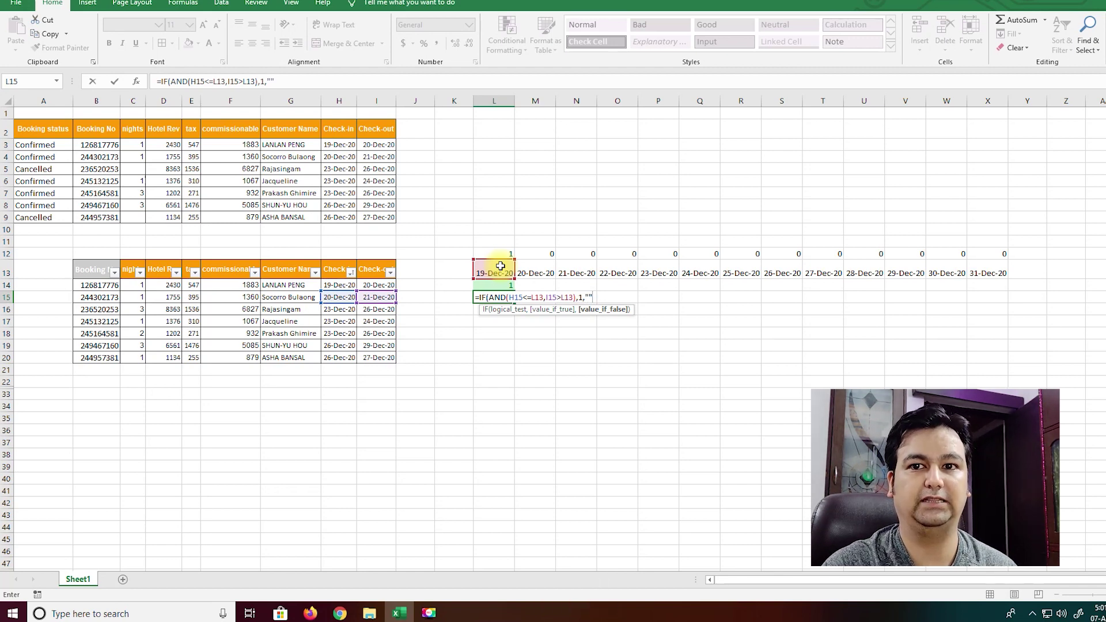
text())
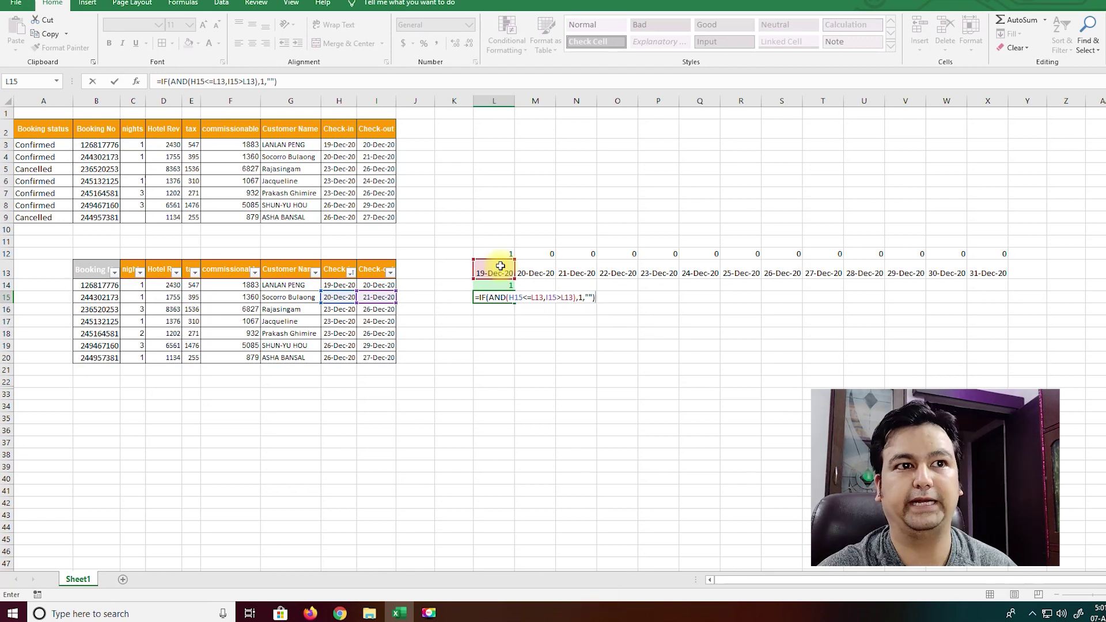
key(Return)
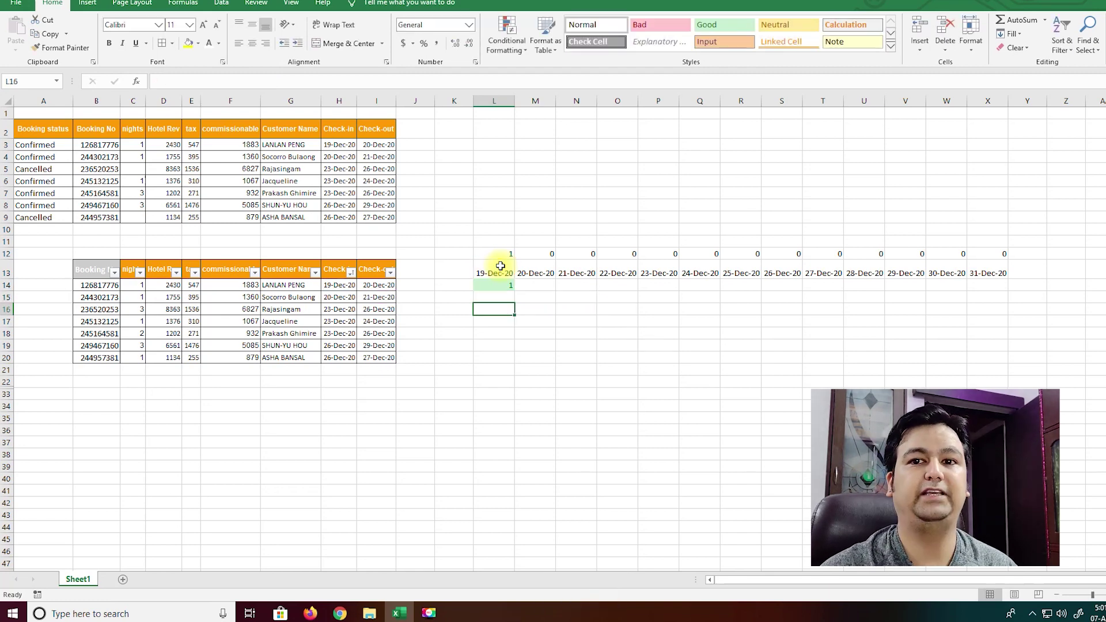
- Lock the L15 formula's references so its test reads AND($H15<=L$13,$I15>L$13)
click(494, 298)
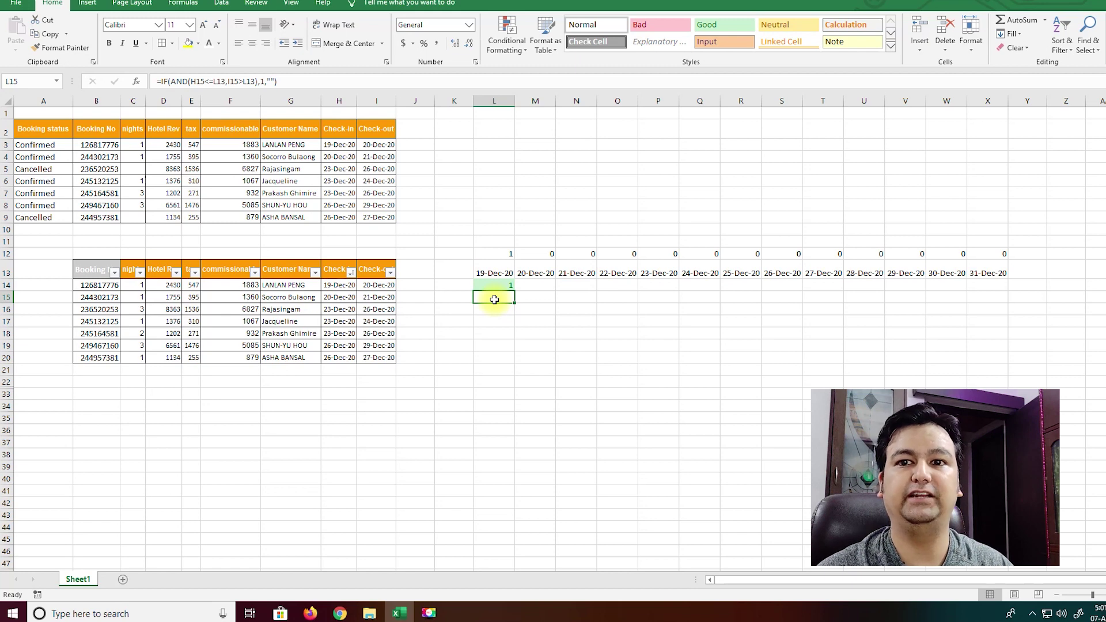
click(199, 80)
text($)
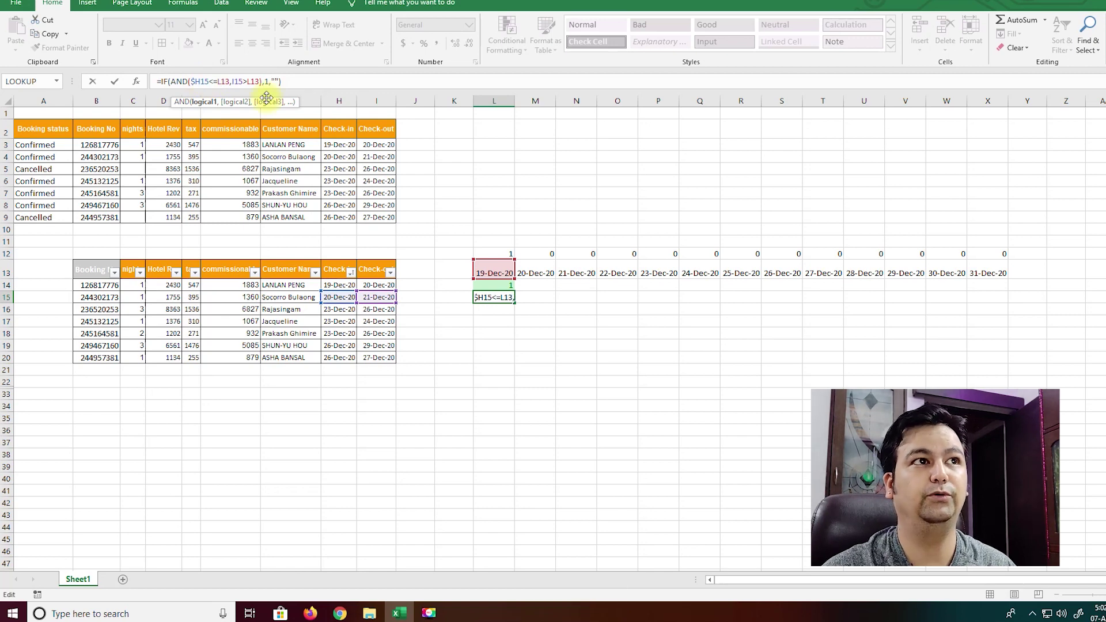
text($)
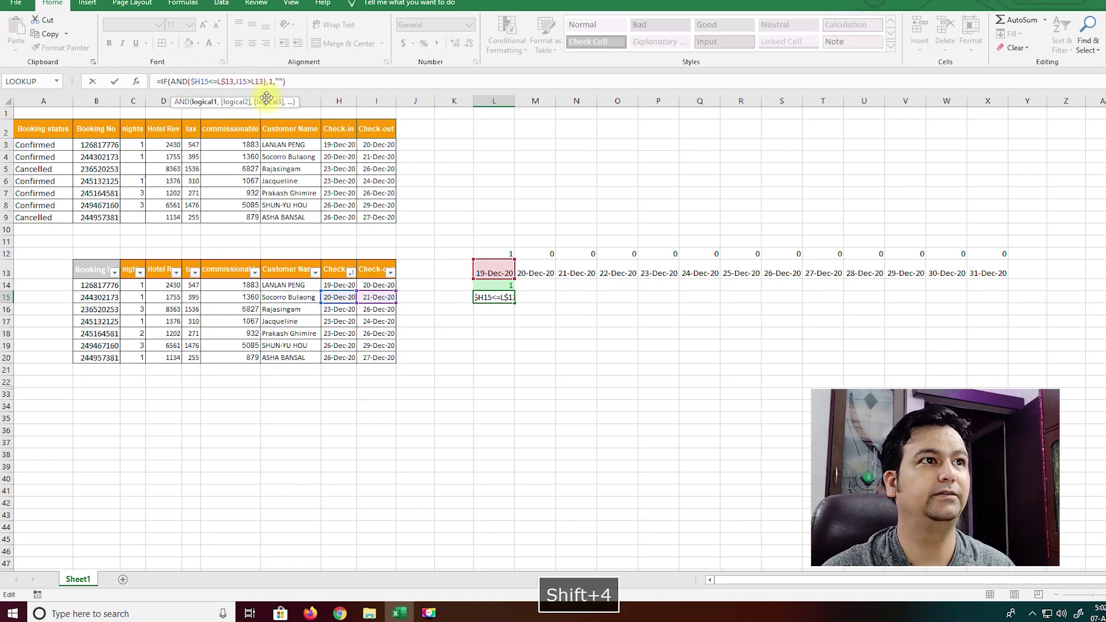
click(235, 81)
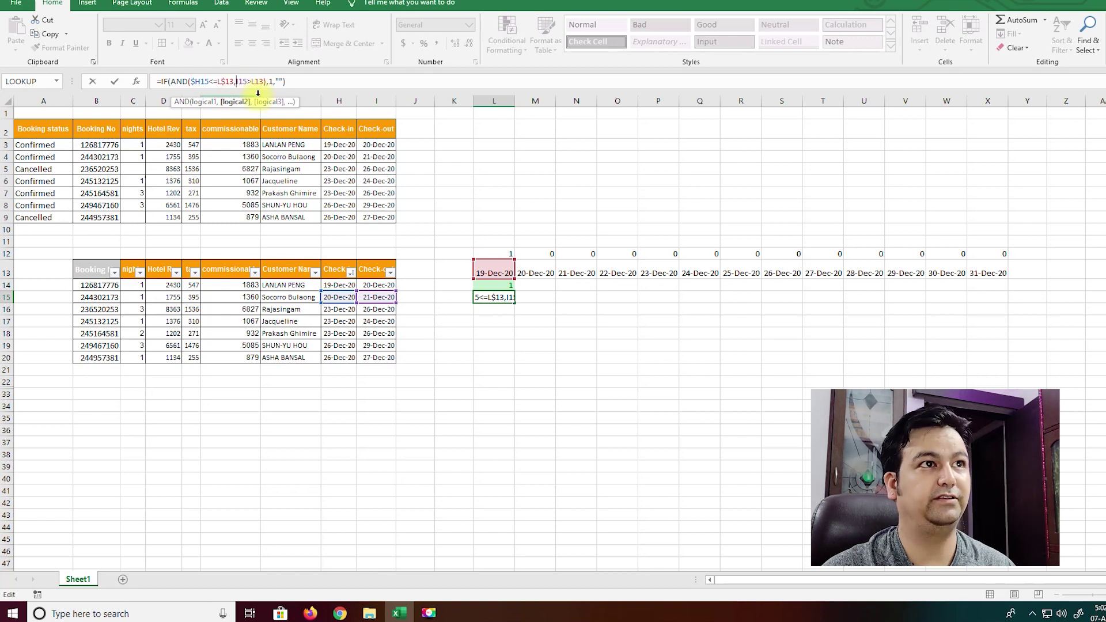
text($)
click(257, 82)
text($)
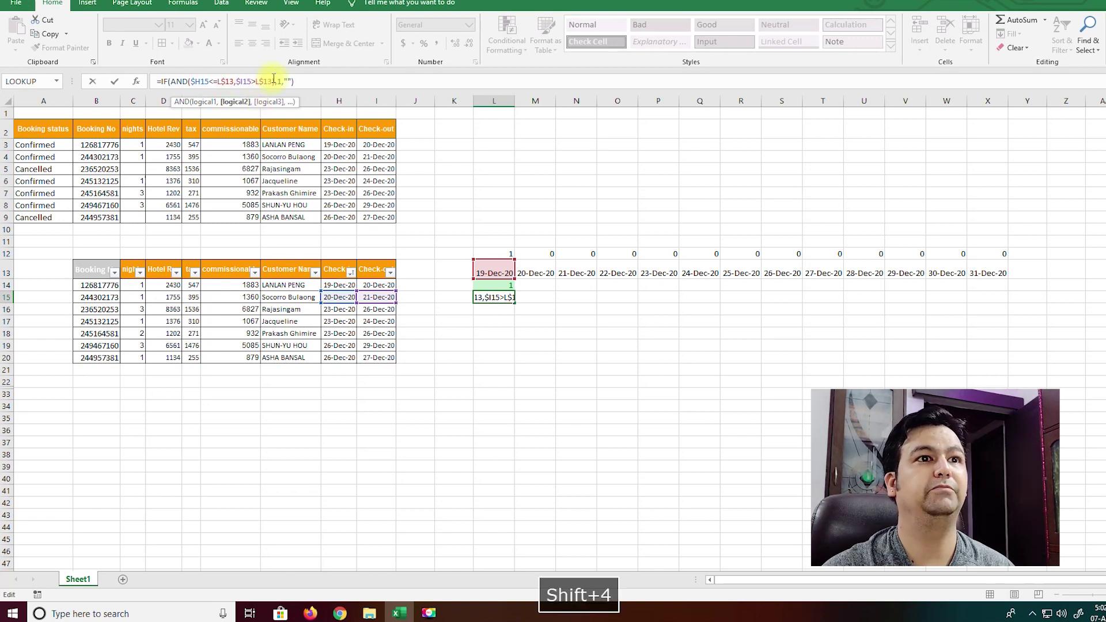
key(Return)
- Fill the L15 formula across the date grid through X20
click(493, 297)
drag(517, 304, 986, 357)
click(427, 383)
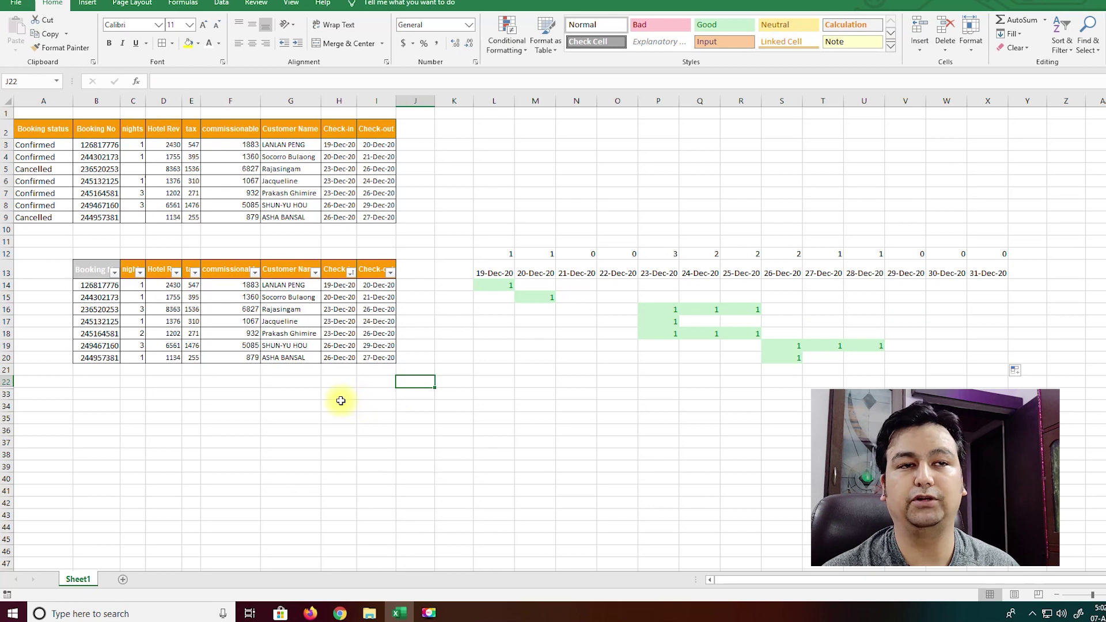
- Compare the check-in and check-out dates in row 16 with that booking's marked days in the grid
click(332, 309)
drag(333, 310, 366, 308)
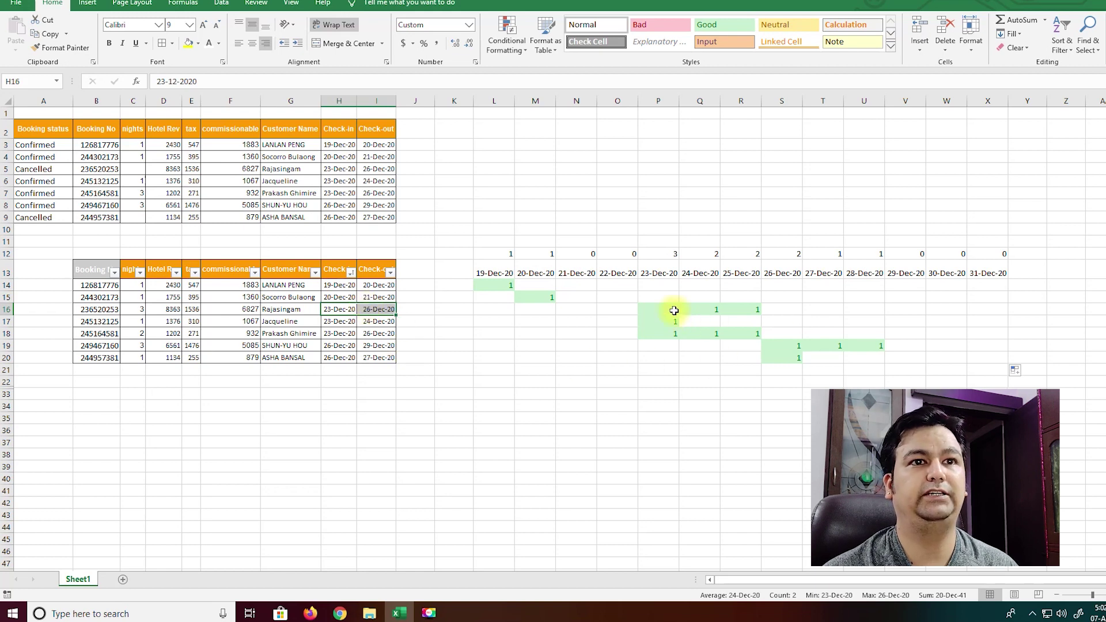
click(712, 310)
click(747, 309)
click(772, 308)
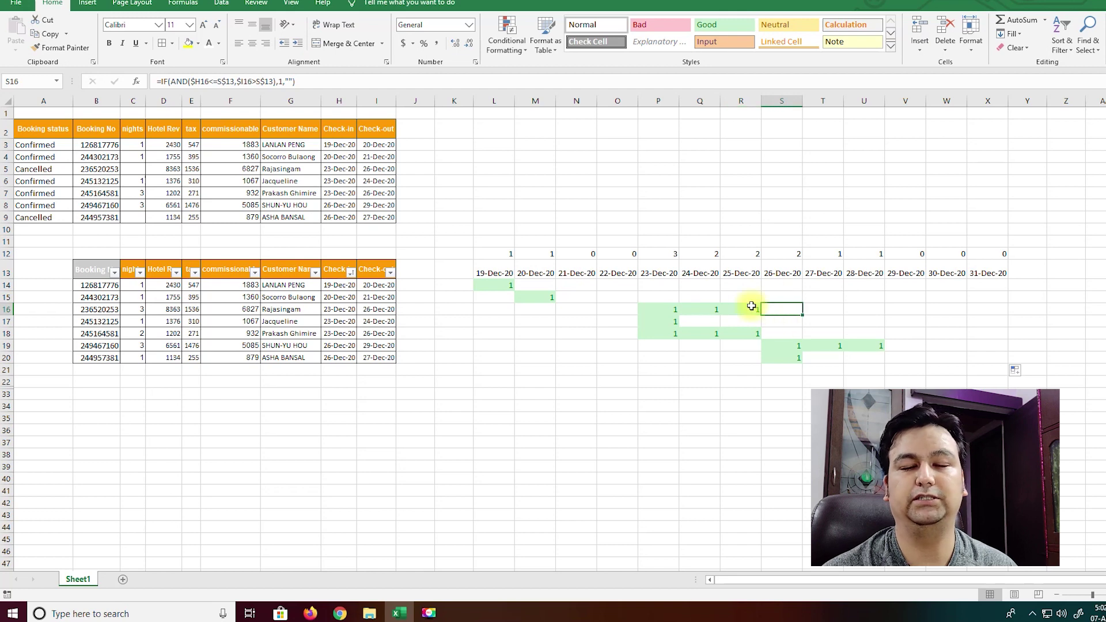
- Set the check-out date in I16 to 27-12-2020 and check the 26-Dec-20 cell in row 16
click(366, 309)
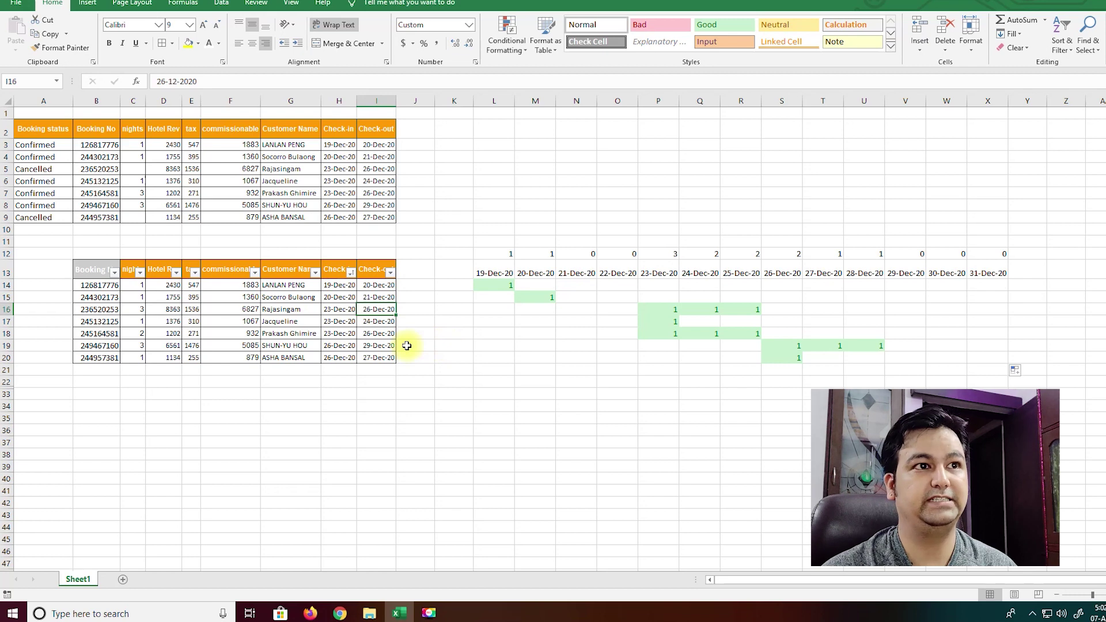
text(27-12-2020)
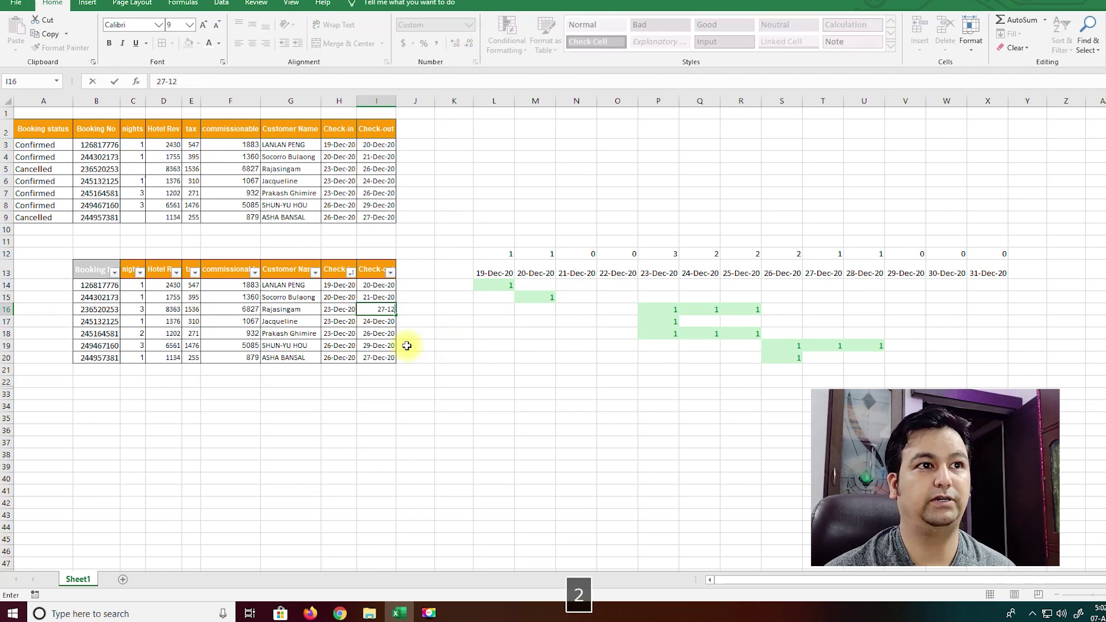
key(Return)
click(770, 309)
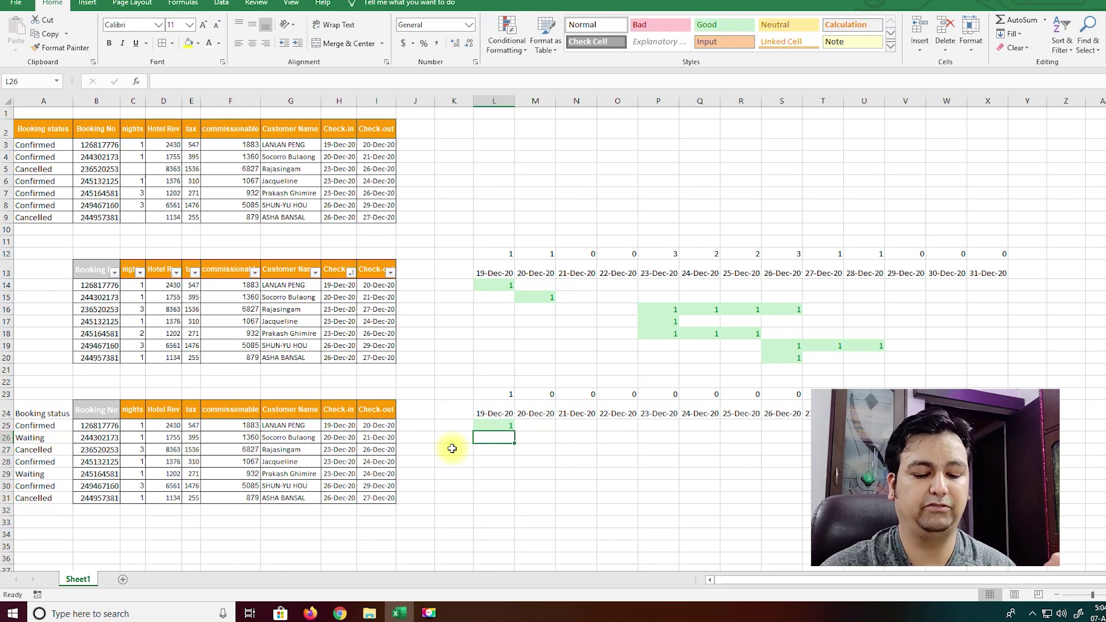
- Begin an IF formula in L26 with an OR test whose first condition is A26="confirmed"
text(=if)
key(Tab)
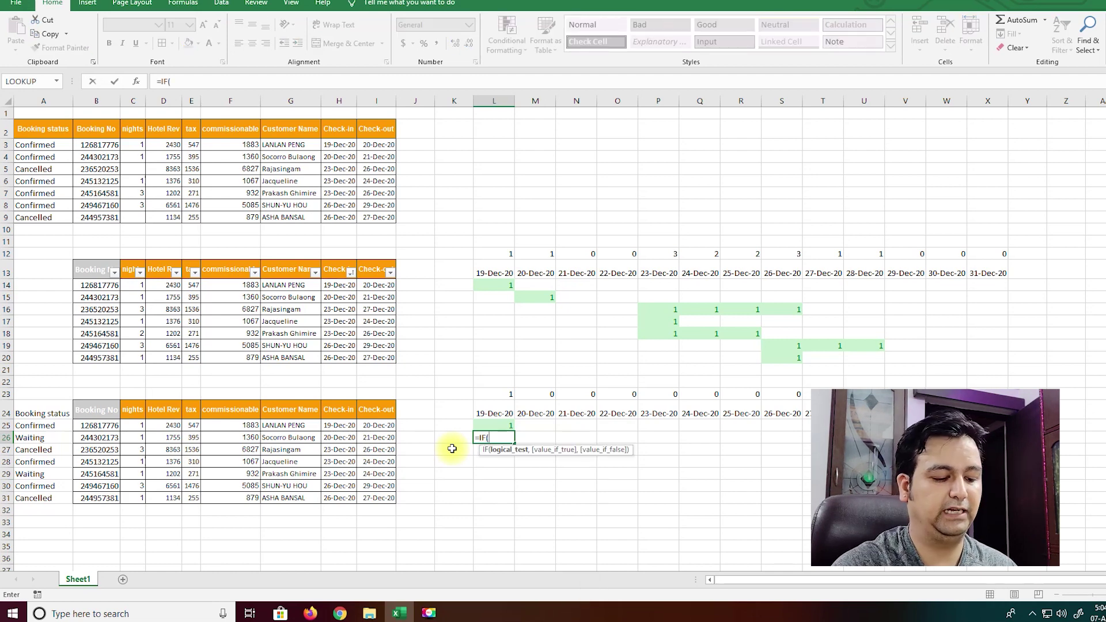
text(or)
key(Tab)
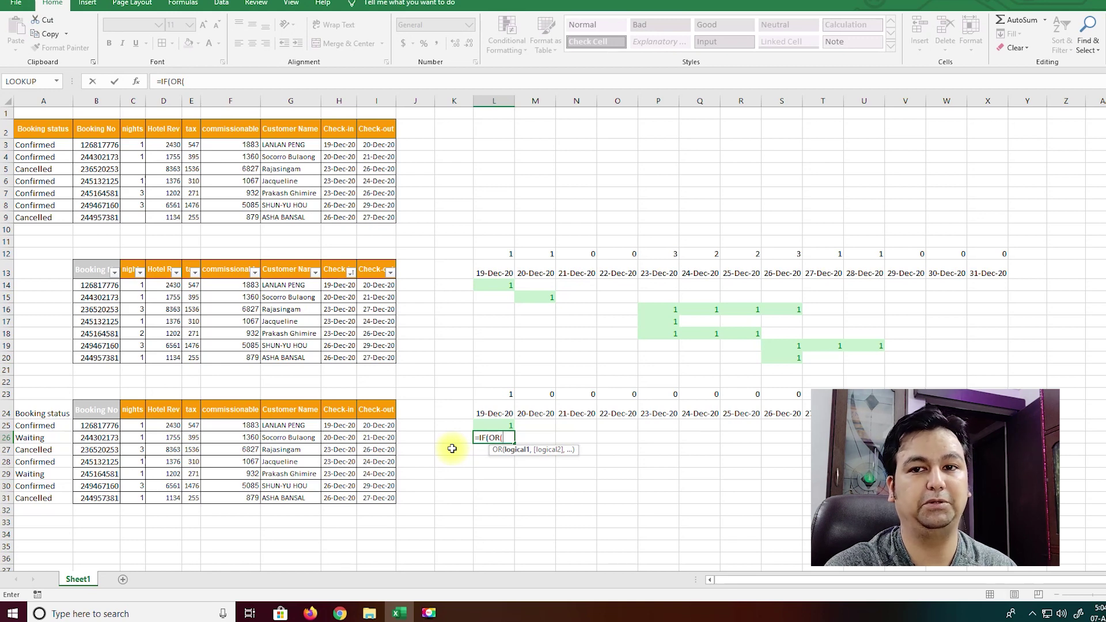
click(38, 438)
text(=")
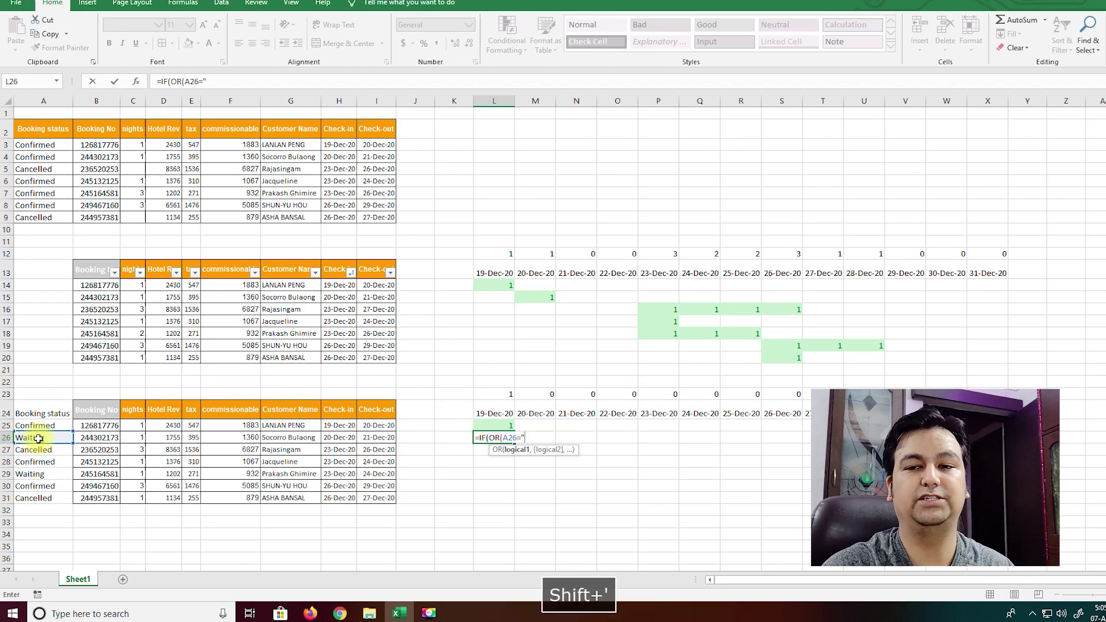
text(c)
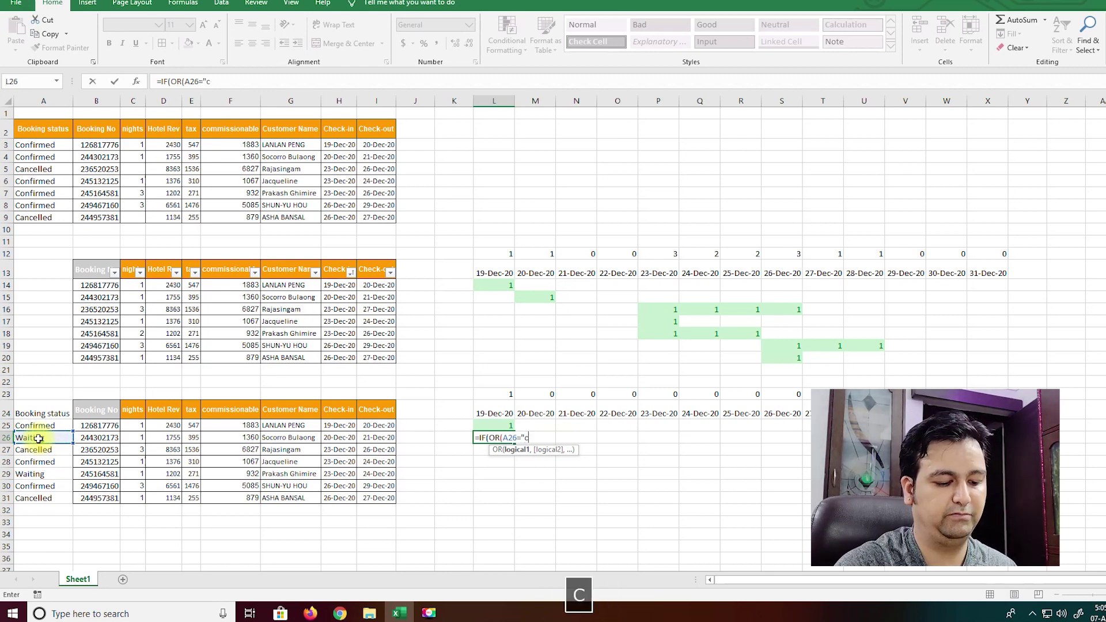
text(onfirmed",)
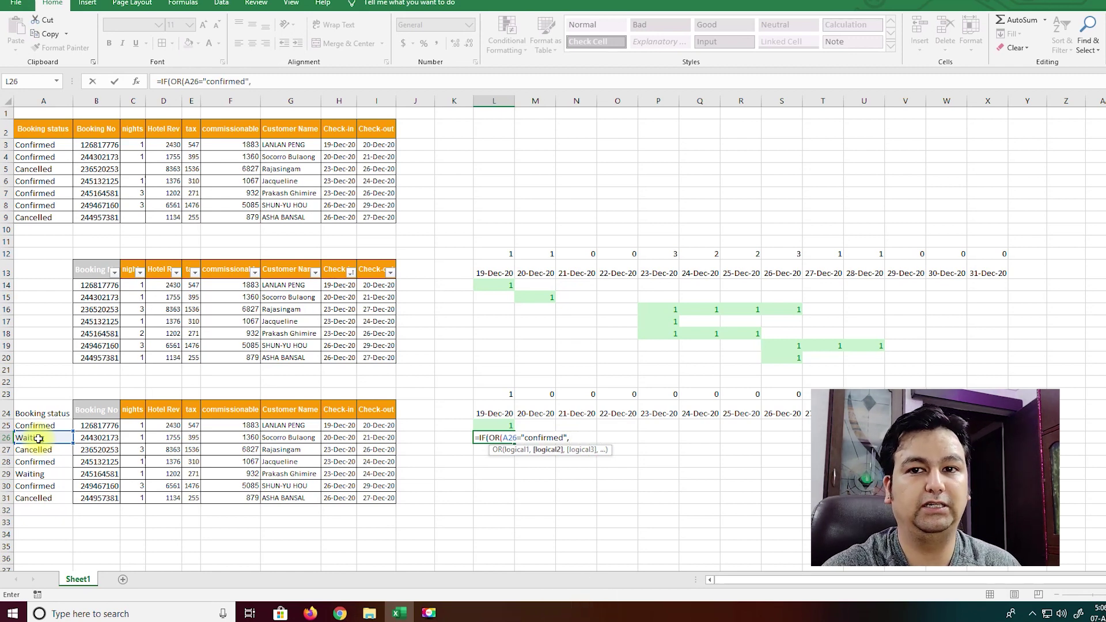
- Add A26="waiting" as the second OR condition in the L26 formula and close the OR test
click(38, 439)
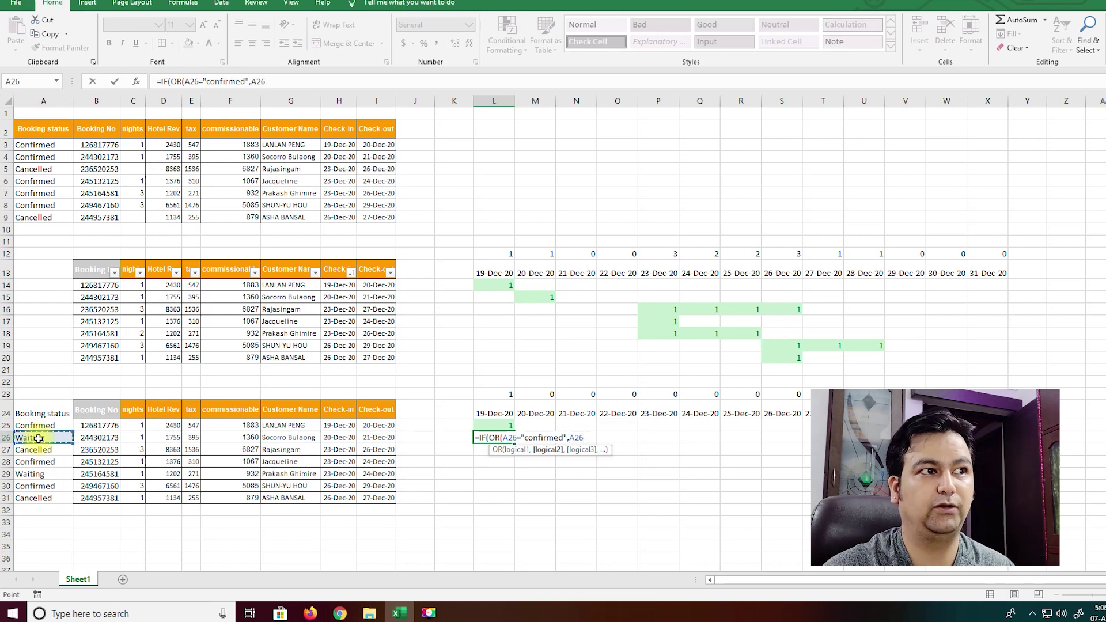
text(=)
text("waiting",)
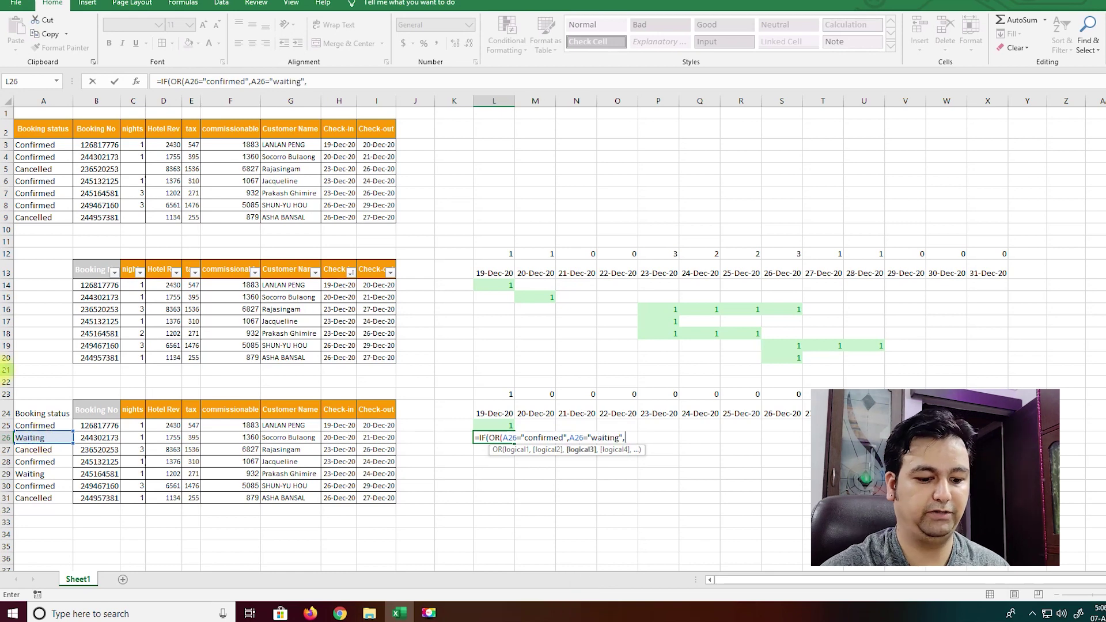
key(BackSpace)
text())
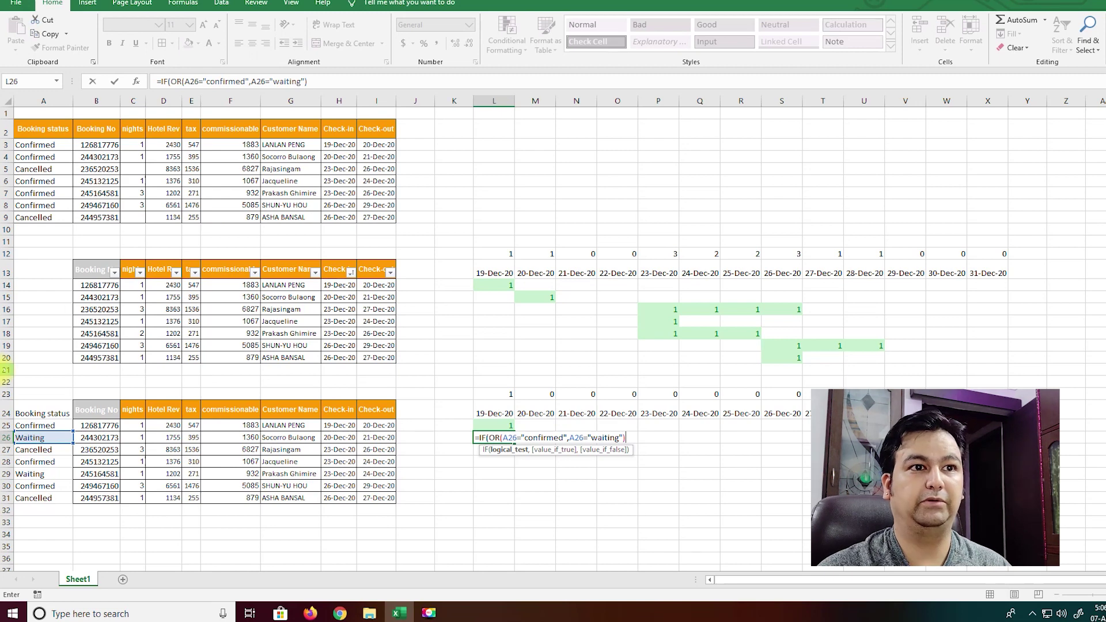
- Complete the L26 formula so it returns 1 when the OR test is true and empty text "" otherwise
text(,)
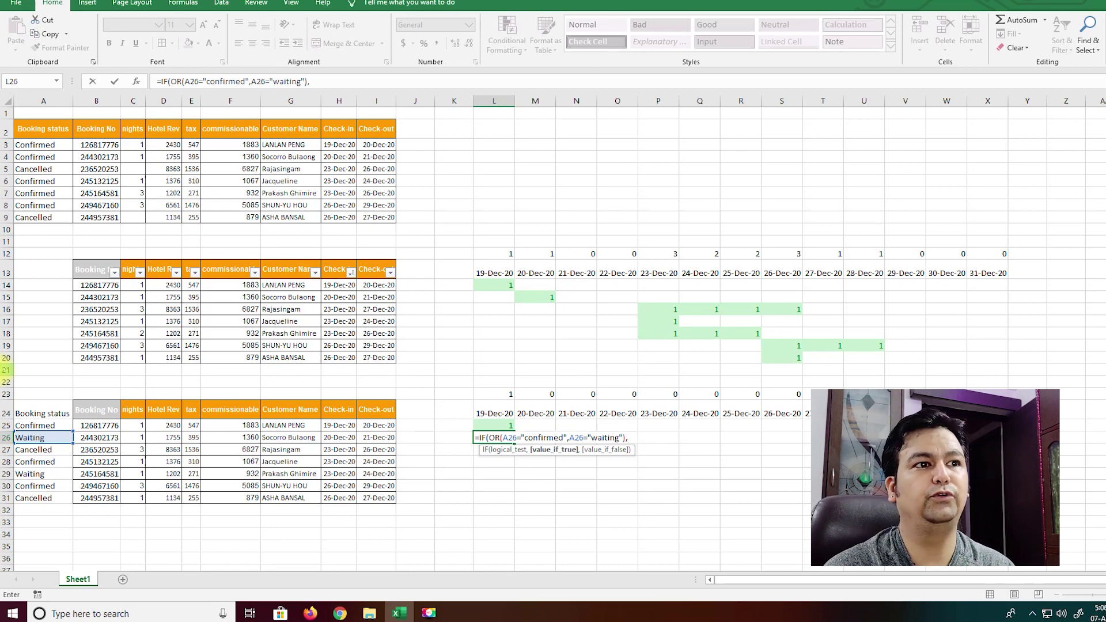
text(1)
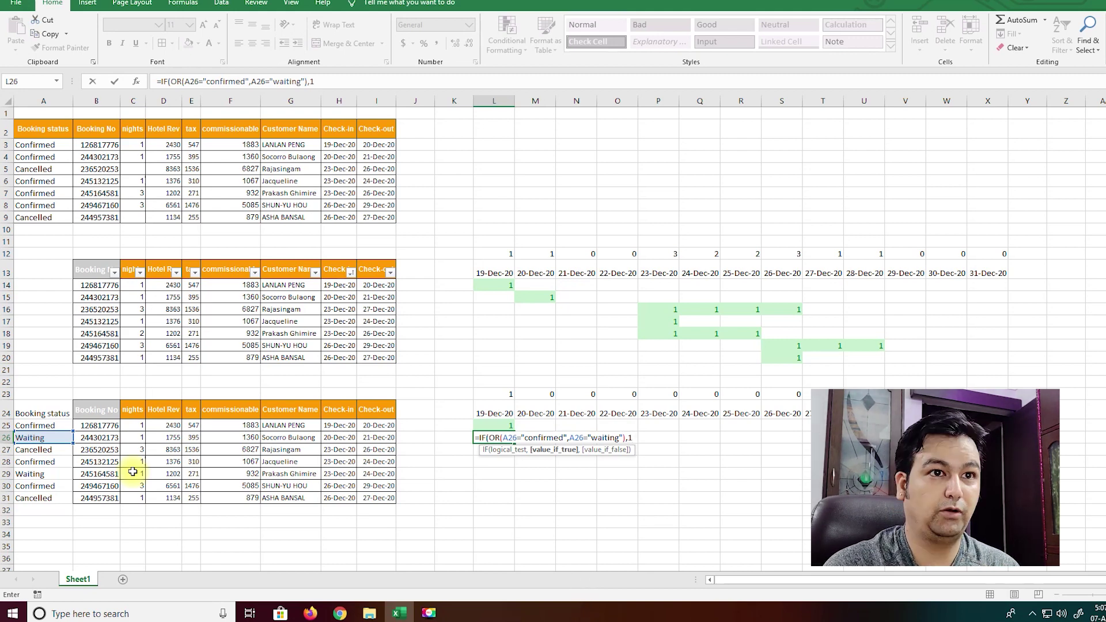
text(,)
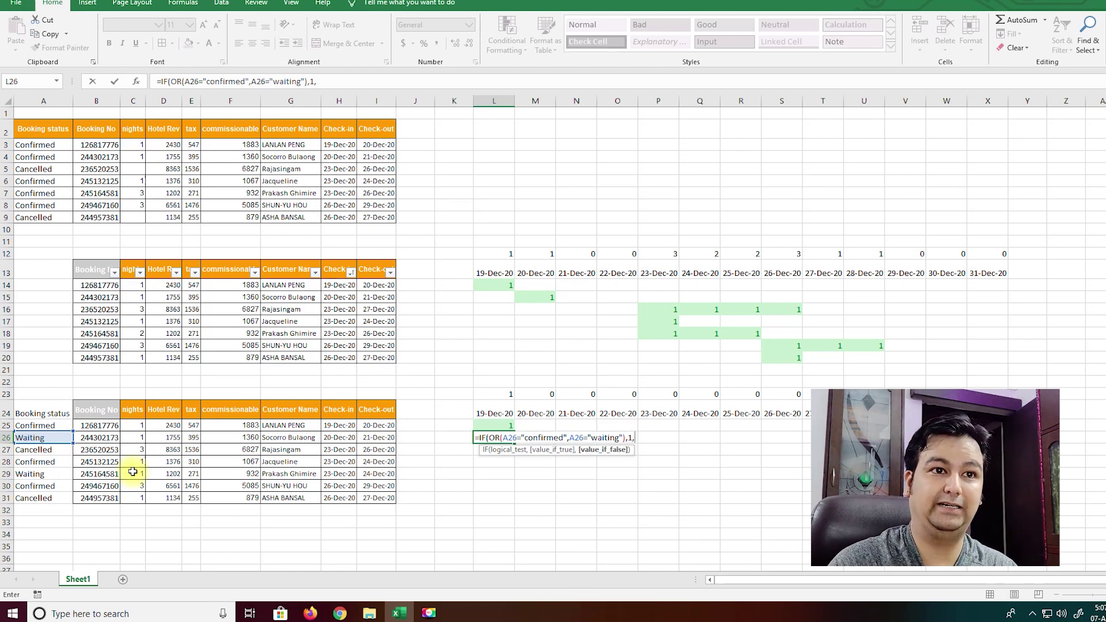
text(""))
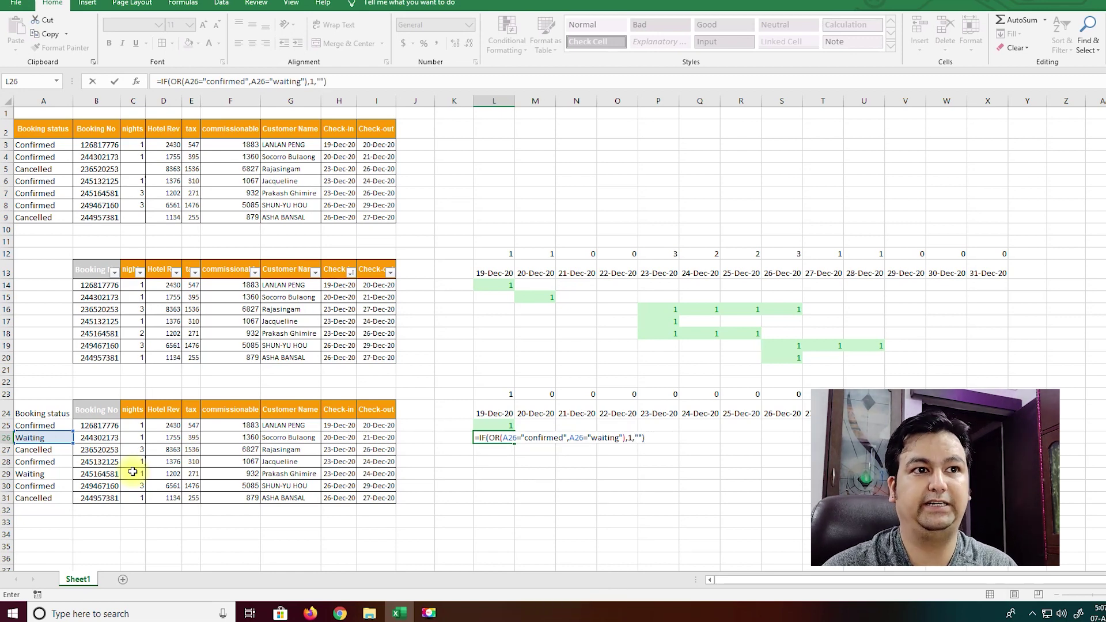
key(Return)
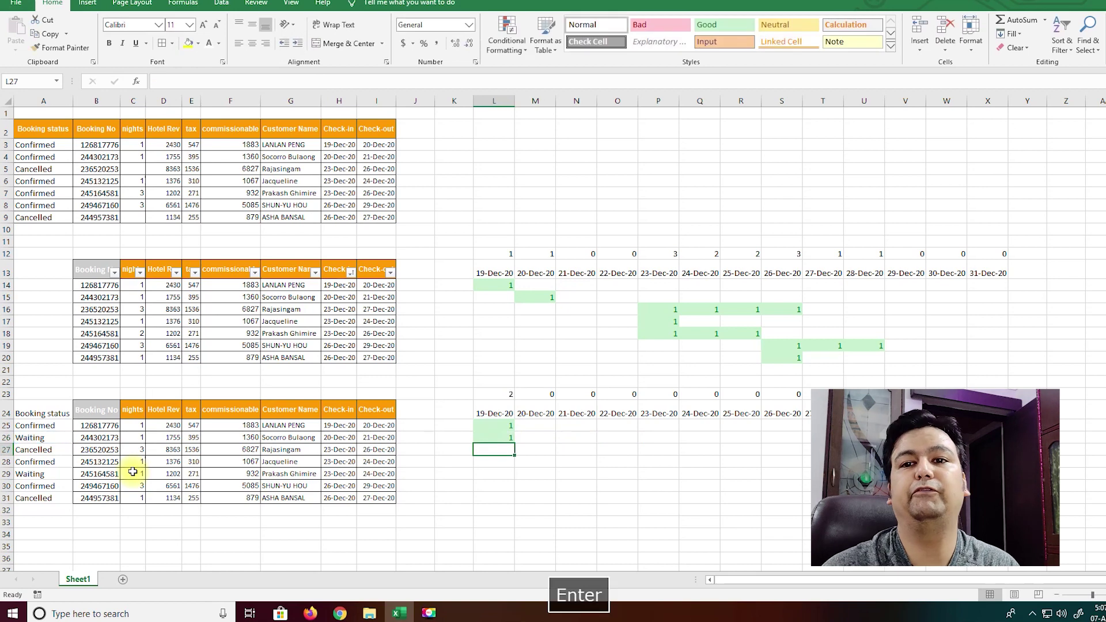
- Lock column A in both OR conditions of the L26 formula, making each reference $A26
click(502, 438)
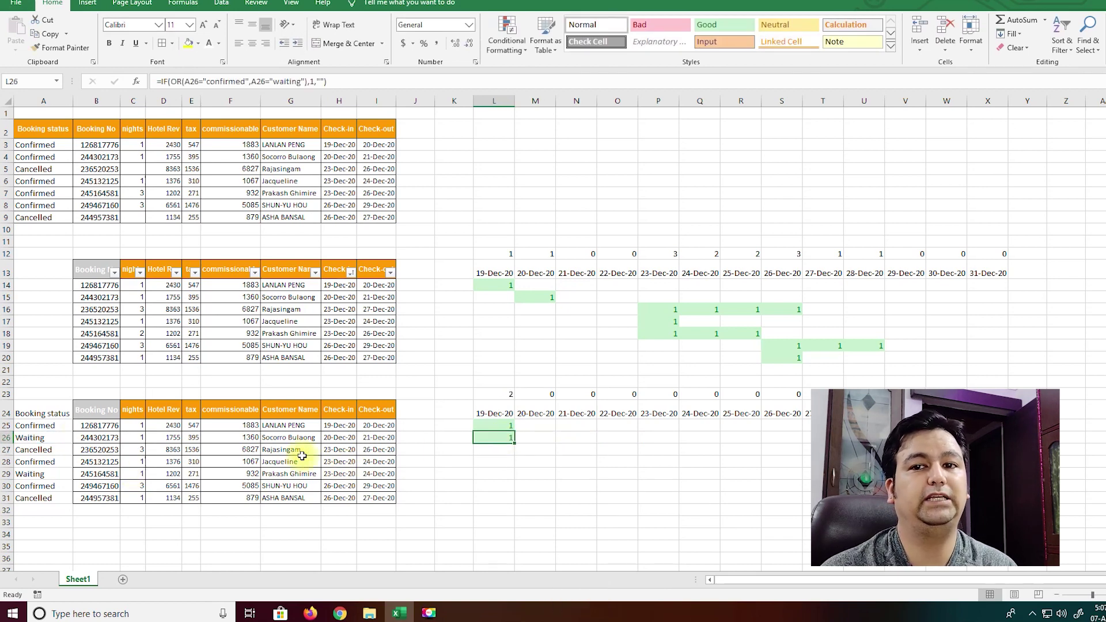
click(185, 81)
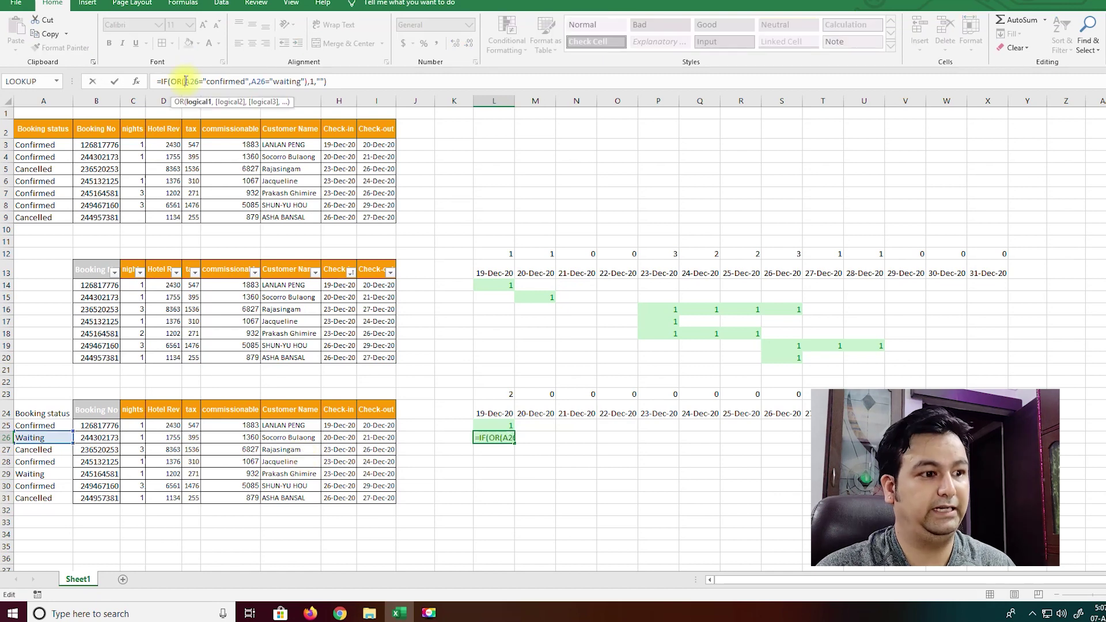
text($)
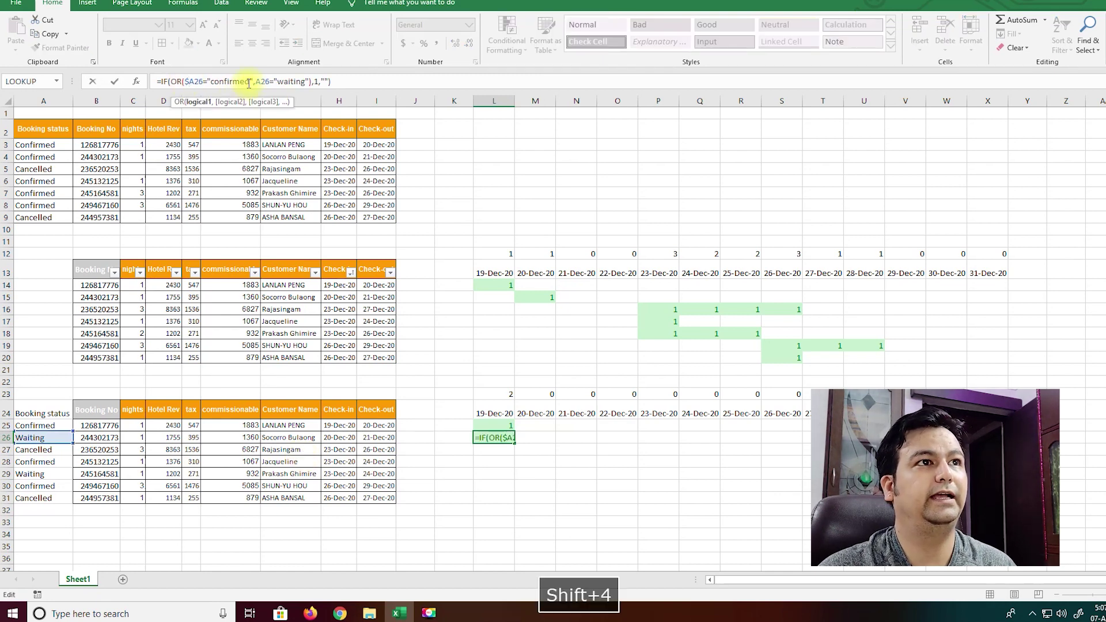
click(256, 81)
text($)
key(Return)
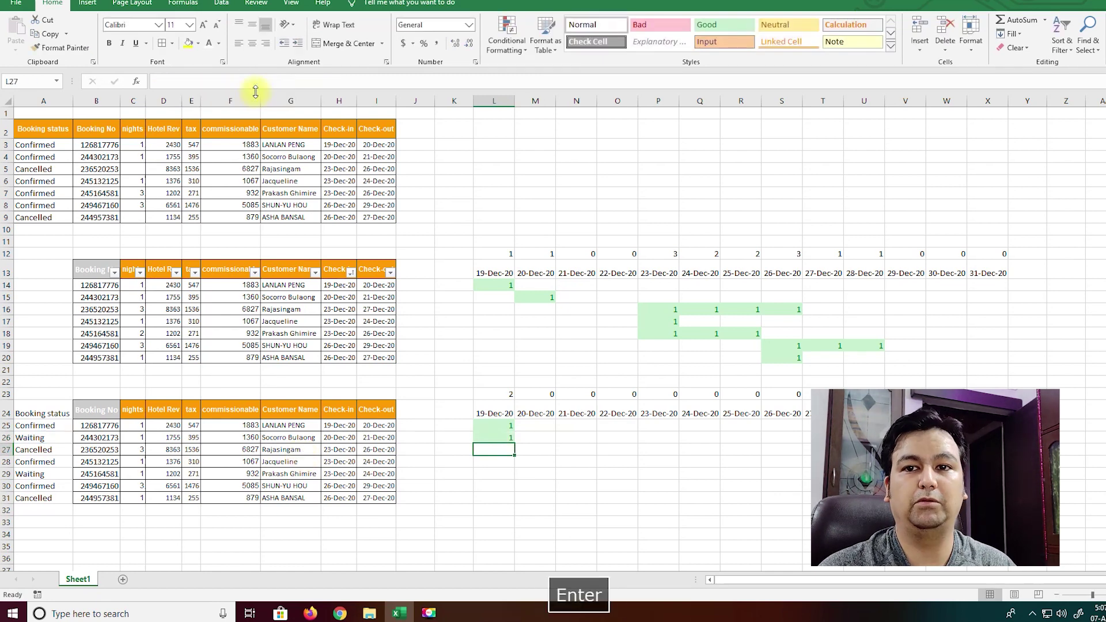
click(506, 437)
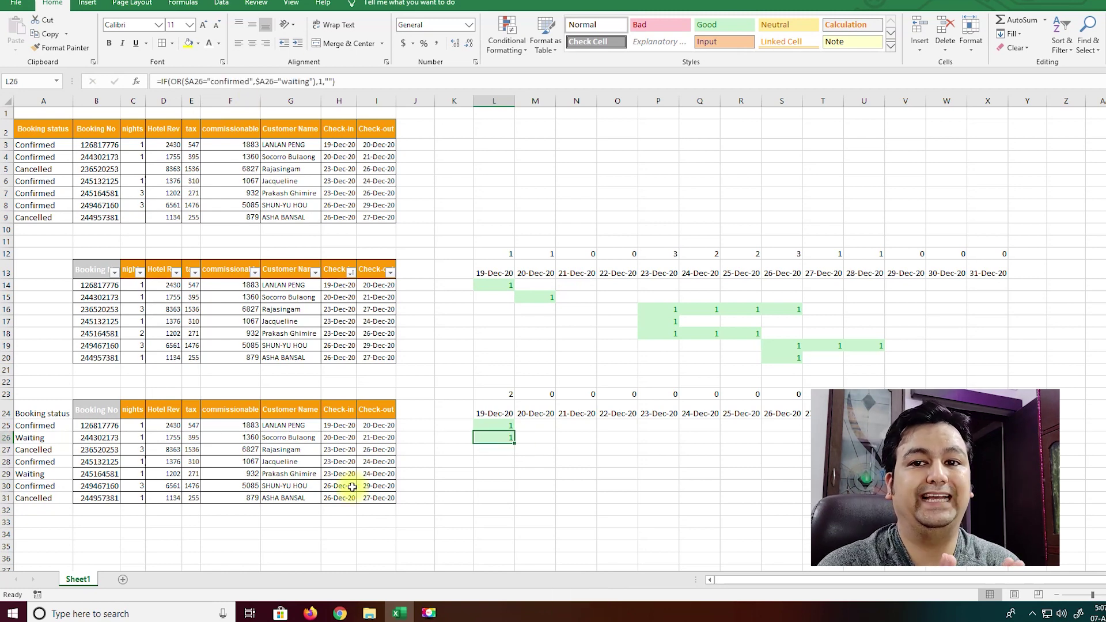
key(Escape)
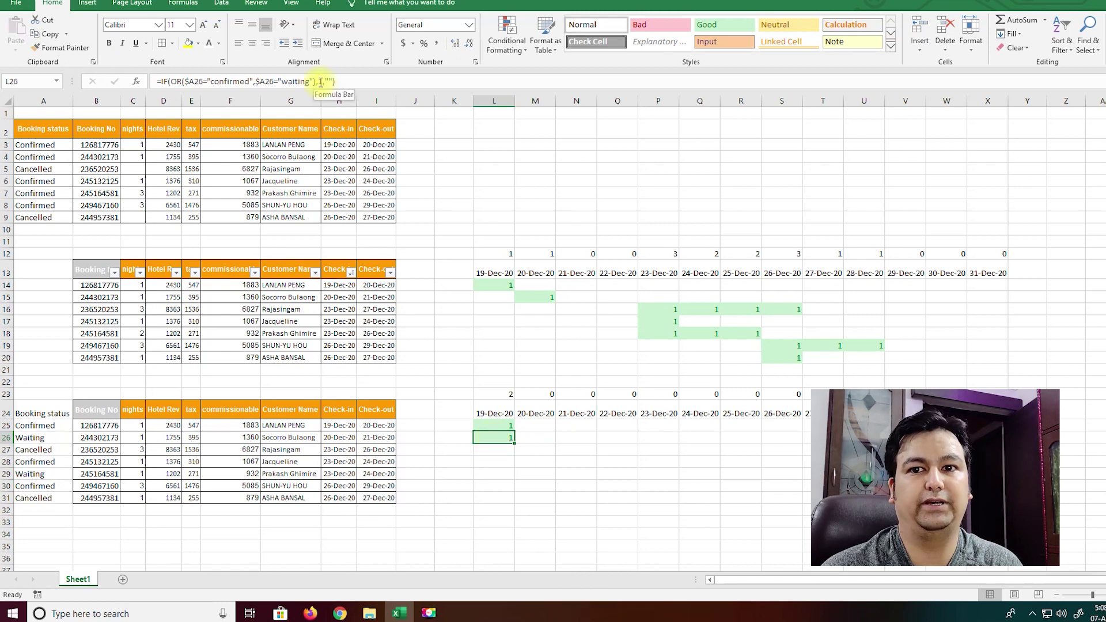
- Copy the IF(AND(...)) expression from the L14 formula without its leading equals sign, leaving L14 as it is
click(502, 286)
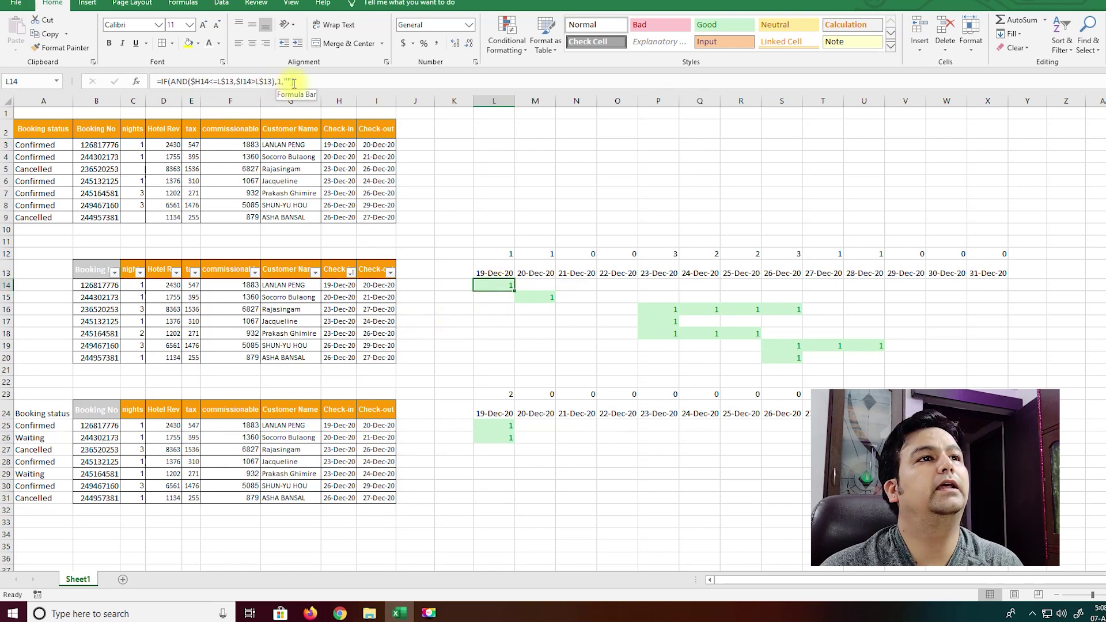
drag(294, 81, 161, 76)
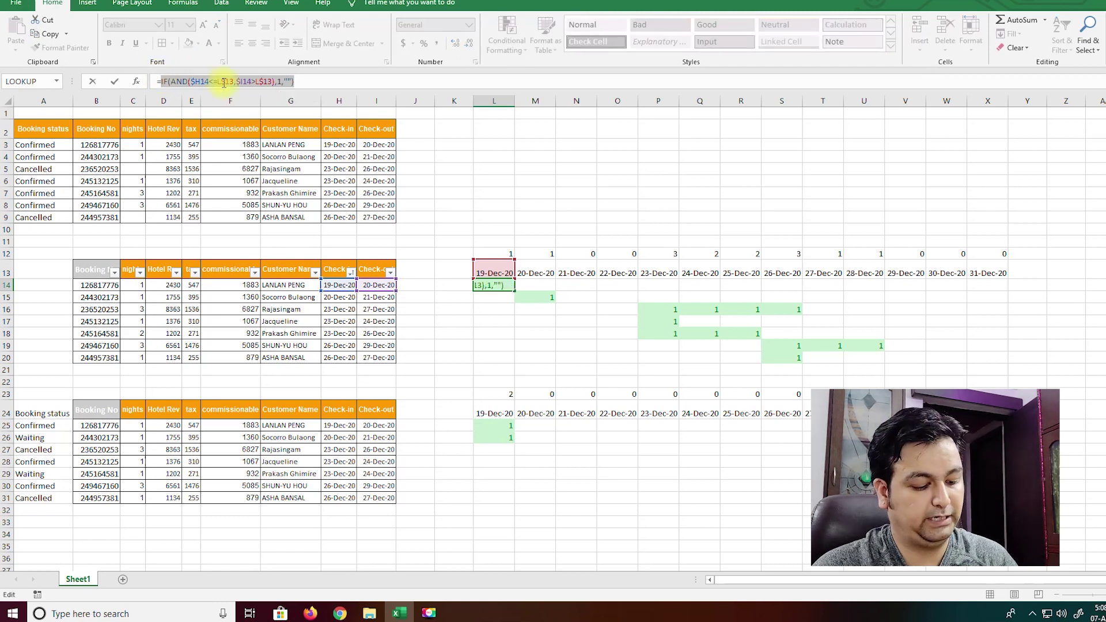
key(ctrl+c)
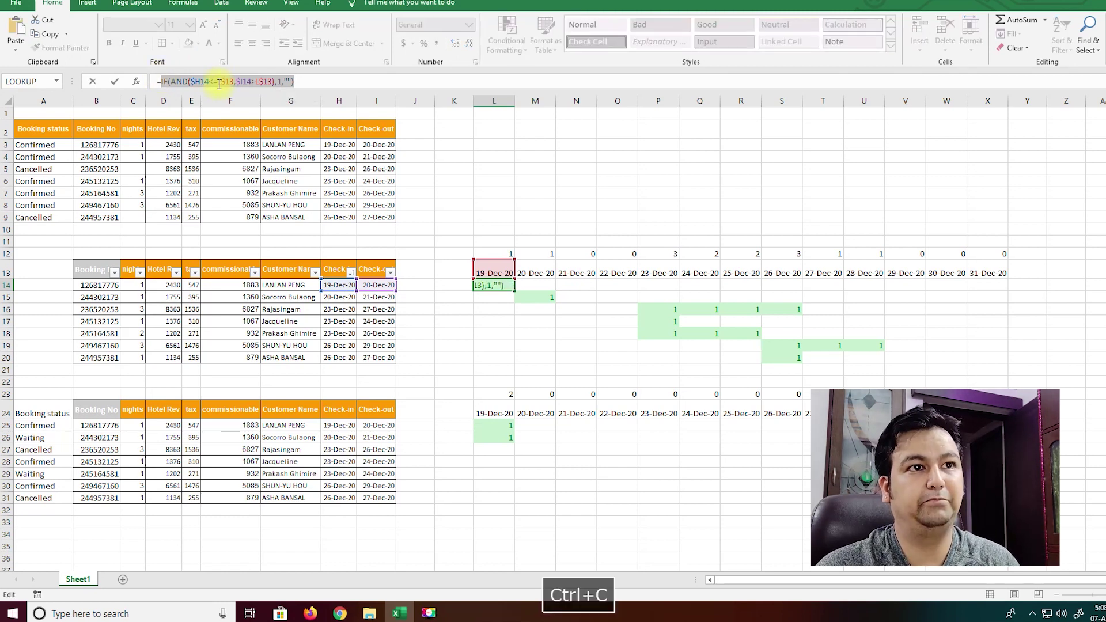
key(Escape)
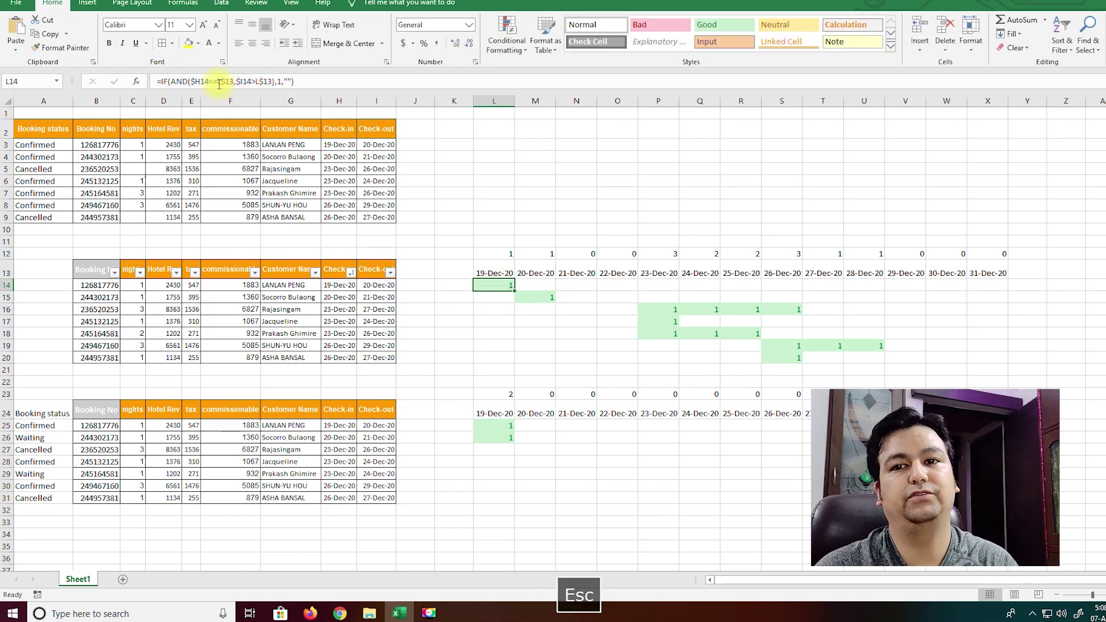
- Replace the value-if-true 1 in the L26 formula with the copied IF(AND(...)) expression
click(493, 438)
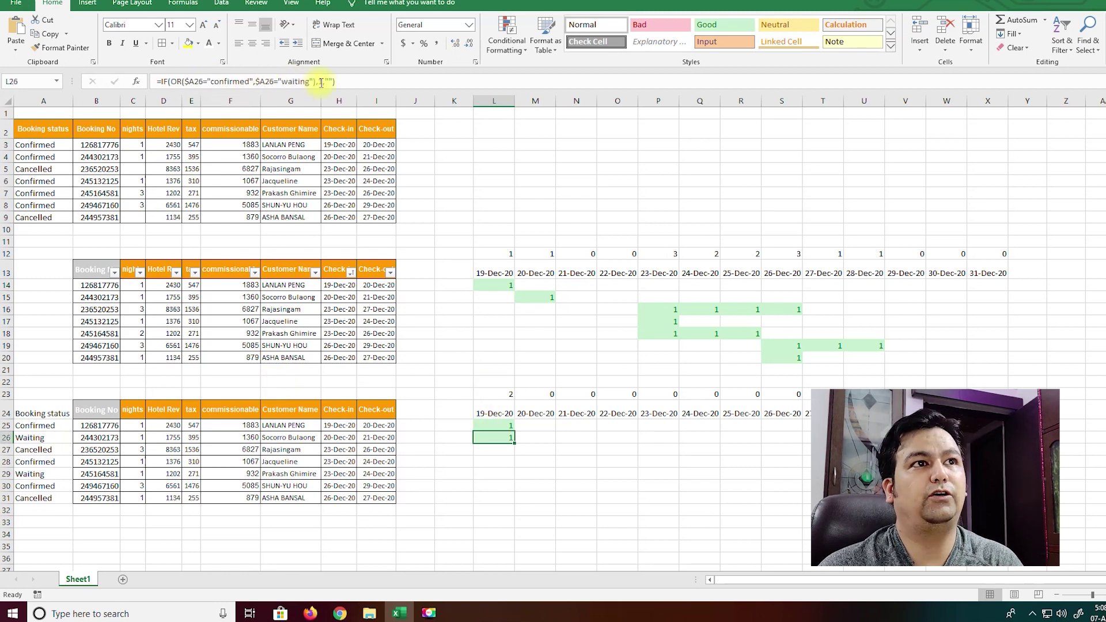
click(322, 82)
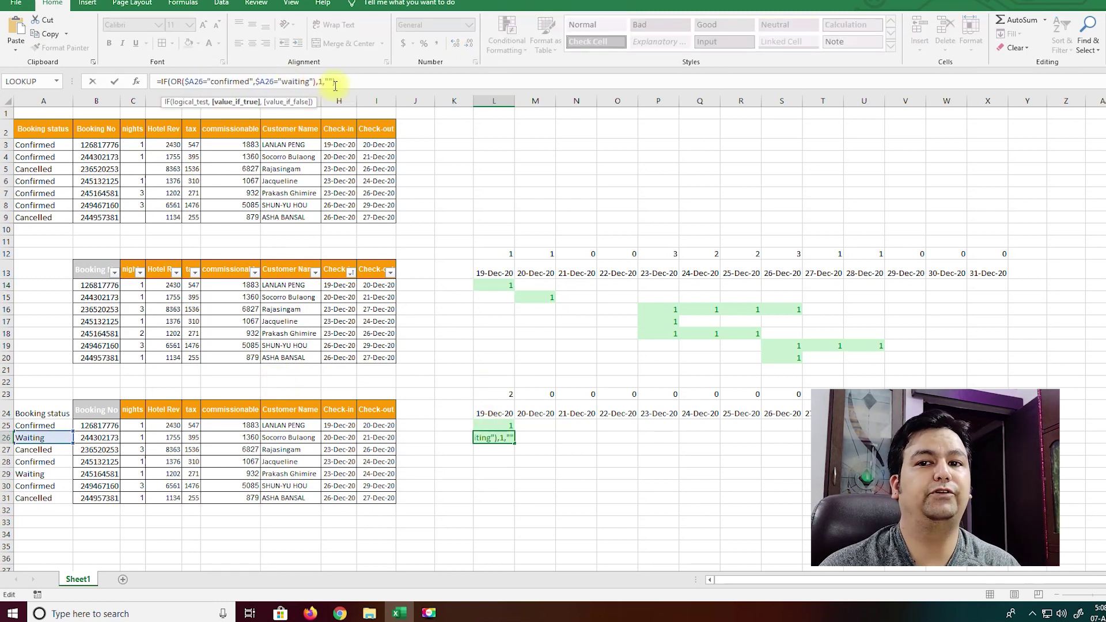
key(BackSpace)
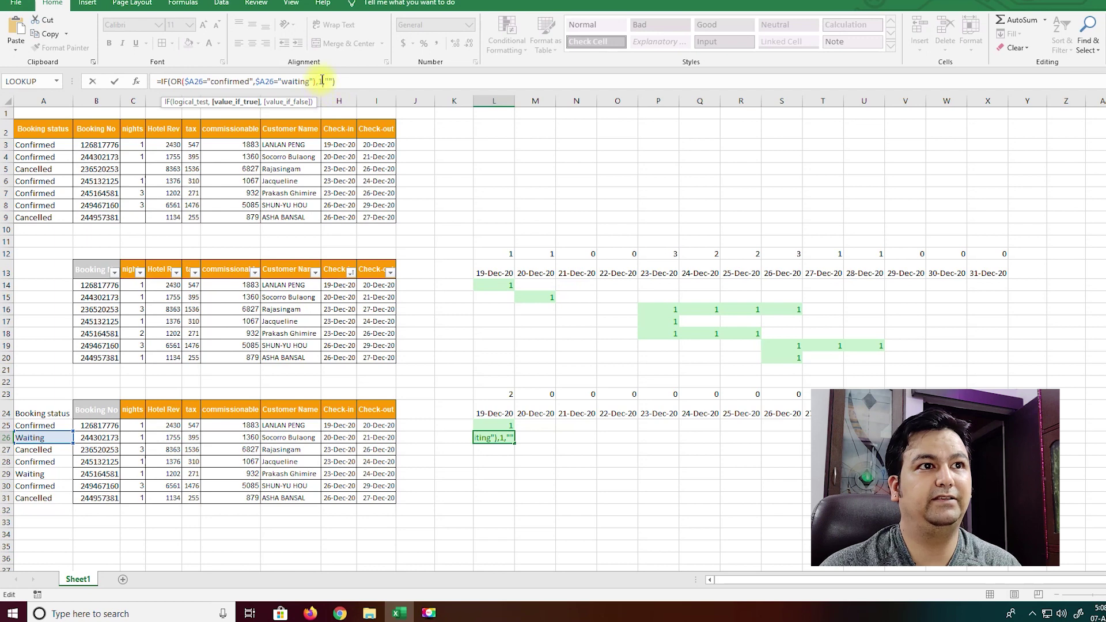
key(ctrl+v)
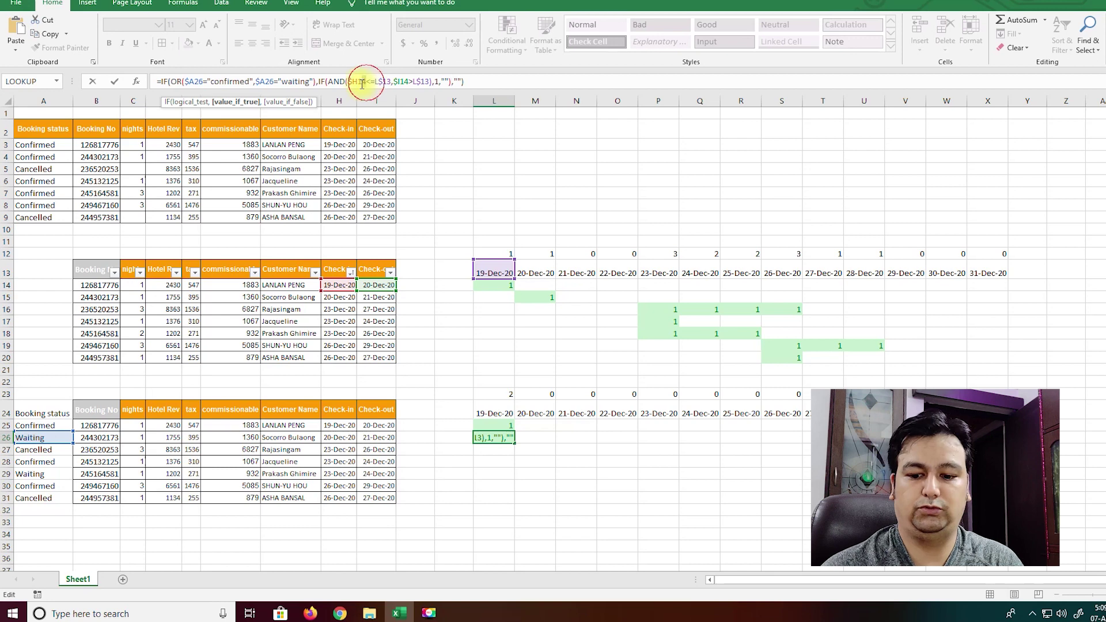
- Point the nested AND conditions in L26 at the check-in and check-out dates of row 26, using $H26 and $I26
text(26)
drag(408, 82, 400, 79)
text(26)
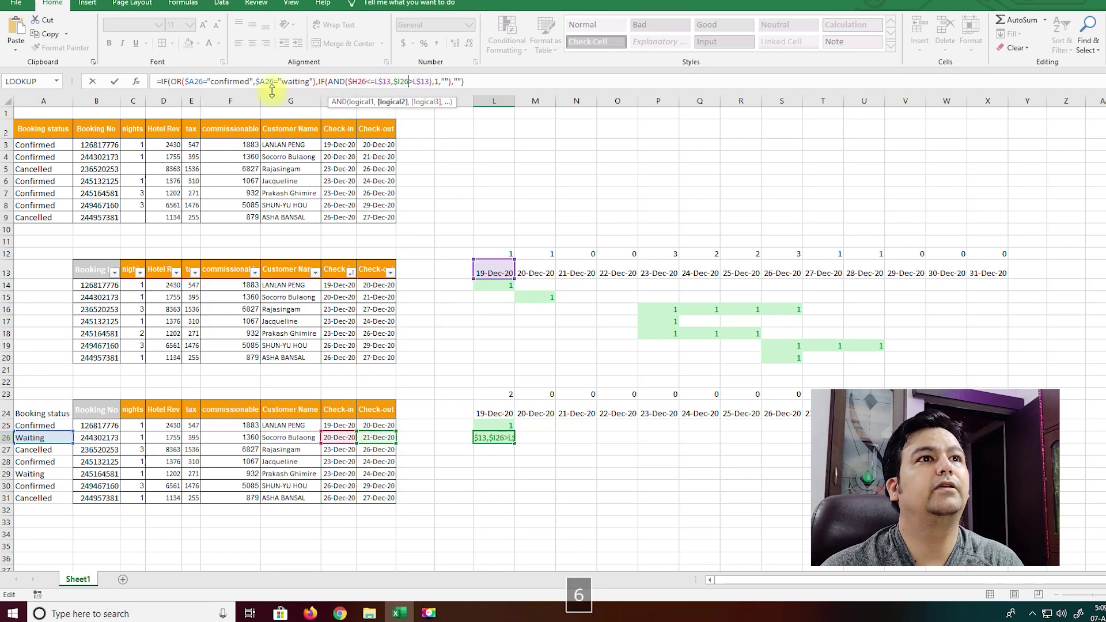
- Change both date header references in the nested AND of L26 to L$24 and commit the formula
double_click(385, 83)
text(24)
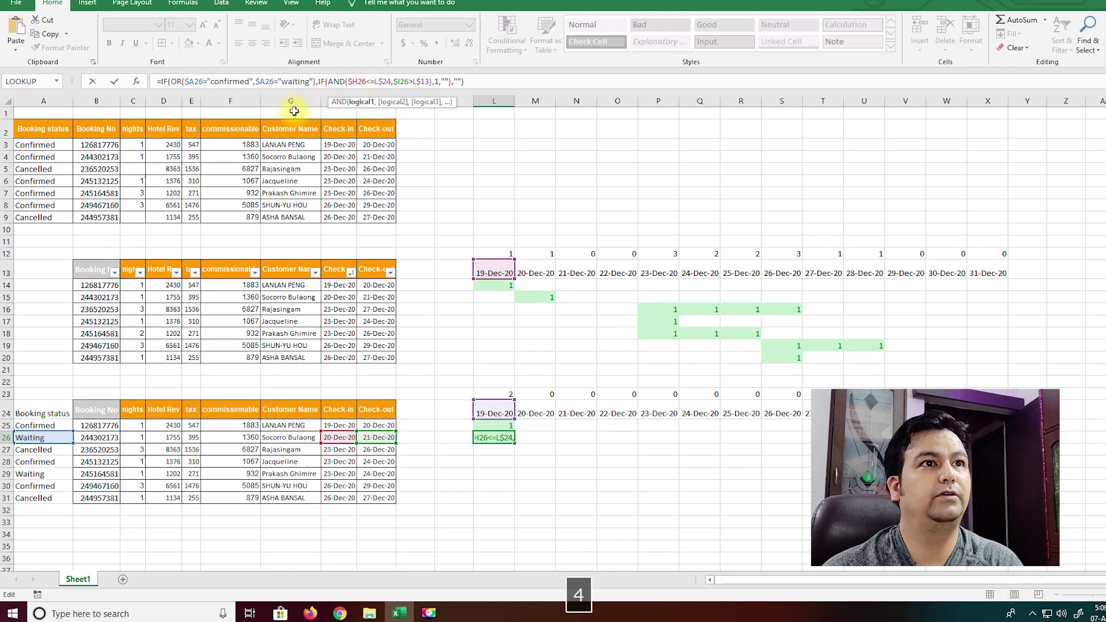
double_click(425, 81)
text(24)
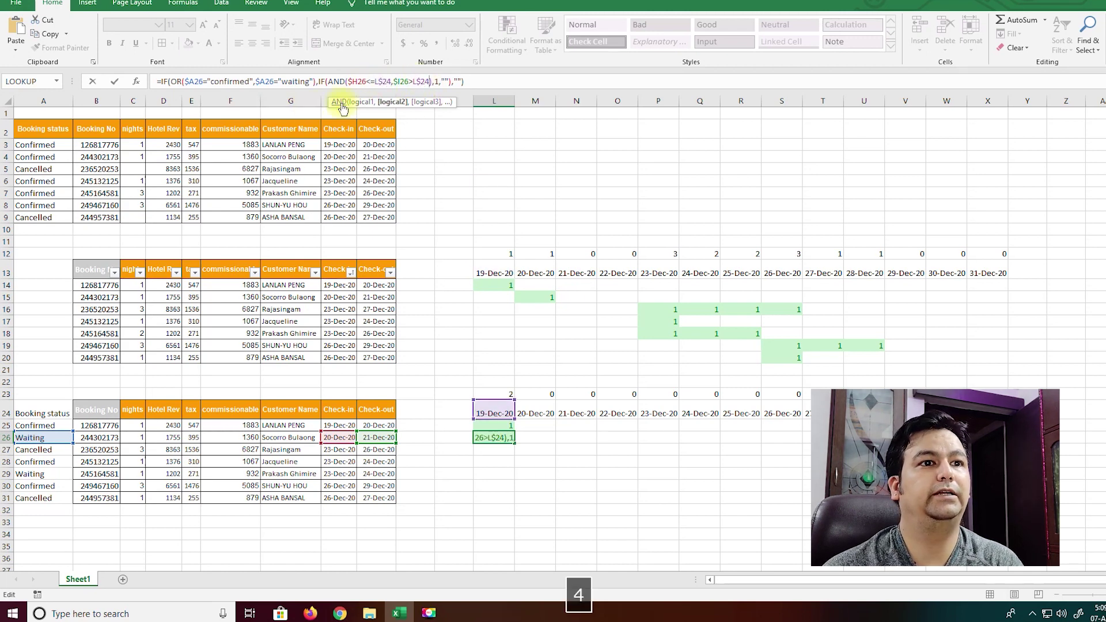
key(Return)
- Fill the L26 formula across the daily grid through column X and down to row 31
click(487, 436)
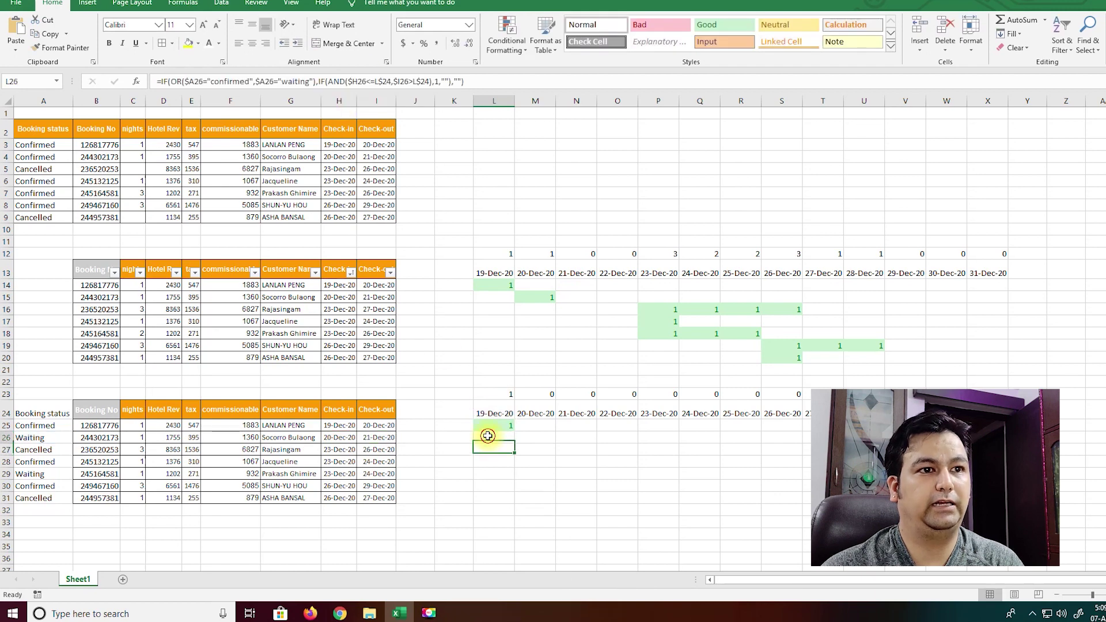
mouse_move(514, 443)
mouse_down()
mouse_move(515, 507)
mouse_move(993, 517)
mouse_up()
click(653, 545)
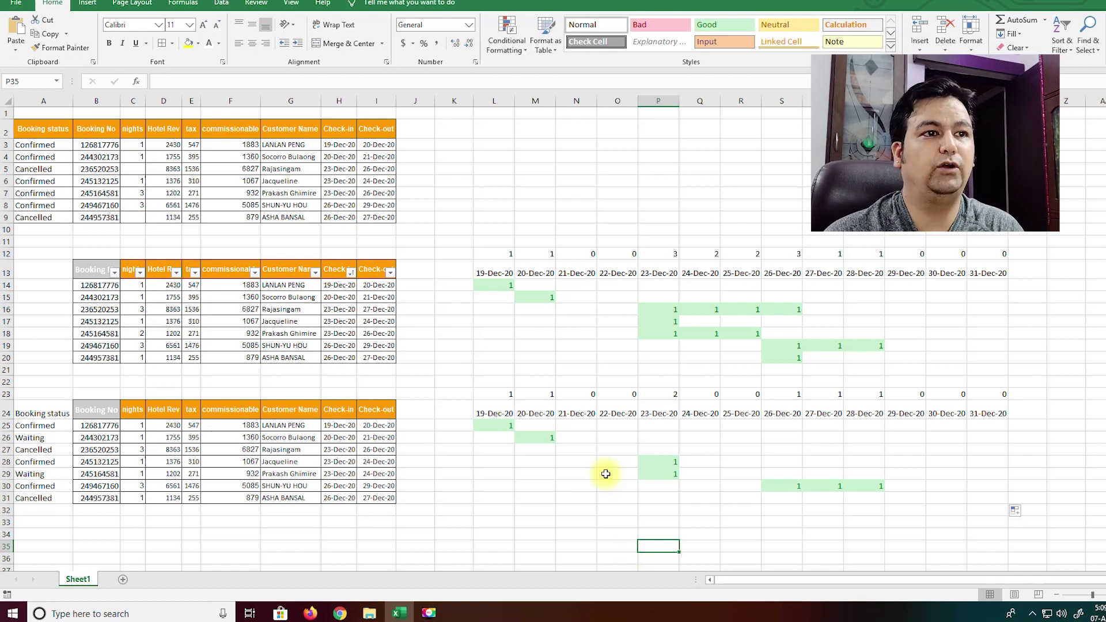
- Check the cancelled bookings in rows 27 and 31, and compare row 30's confirmed booking with its marked dates
click(6, 449)
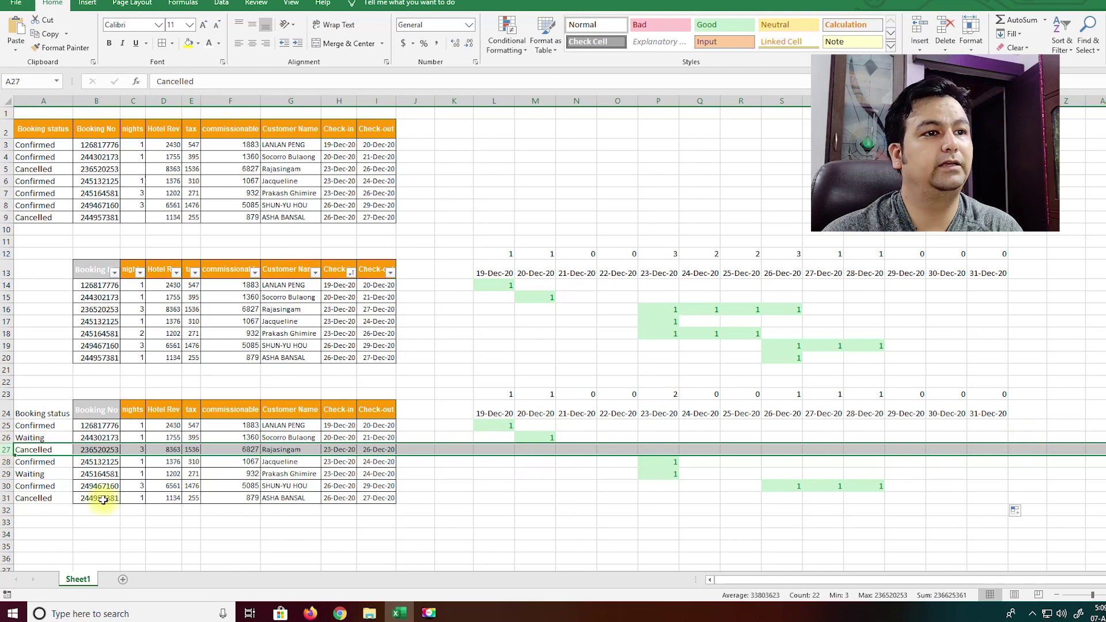
click(5, 497)
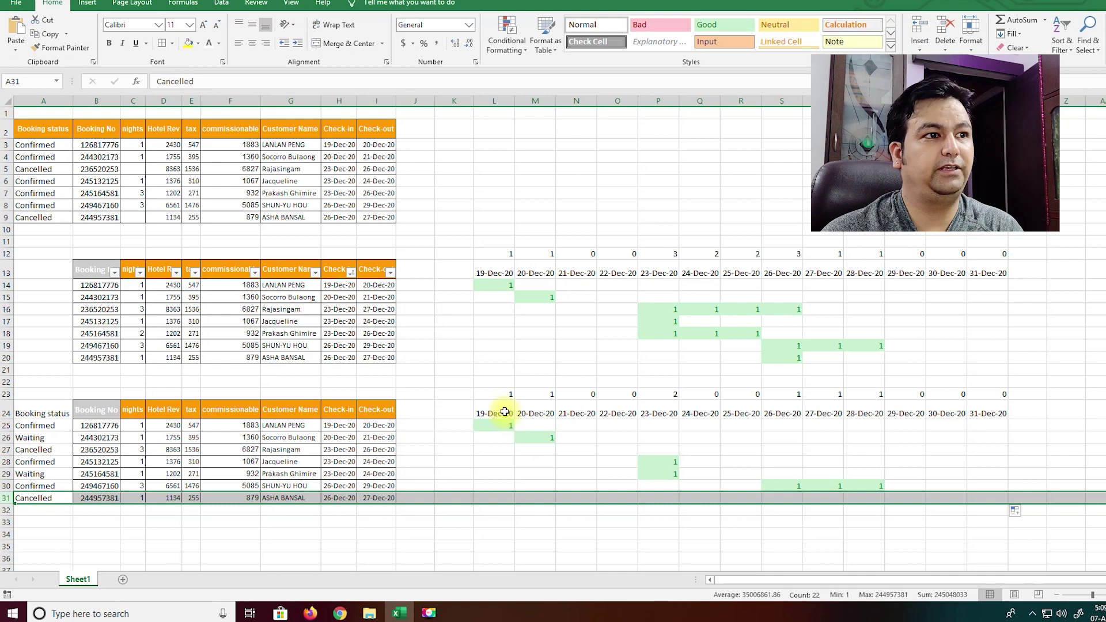
drag(68, 484, 383, 488)
drag(786, 485, 852, 486)
- Set the check-out date of the confirmed booking in I30 to 31-12-2020
click(385, 485)
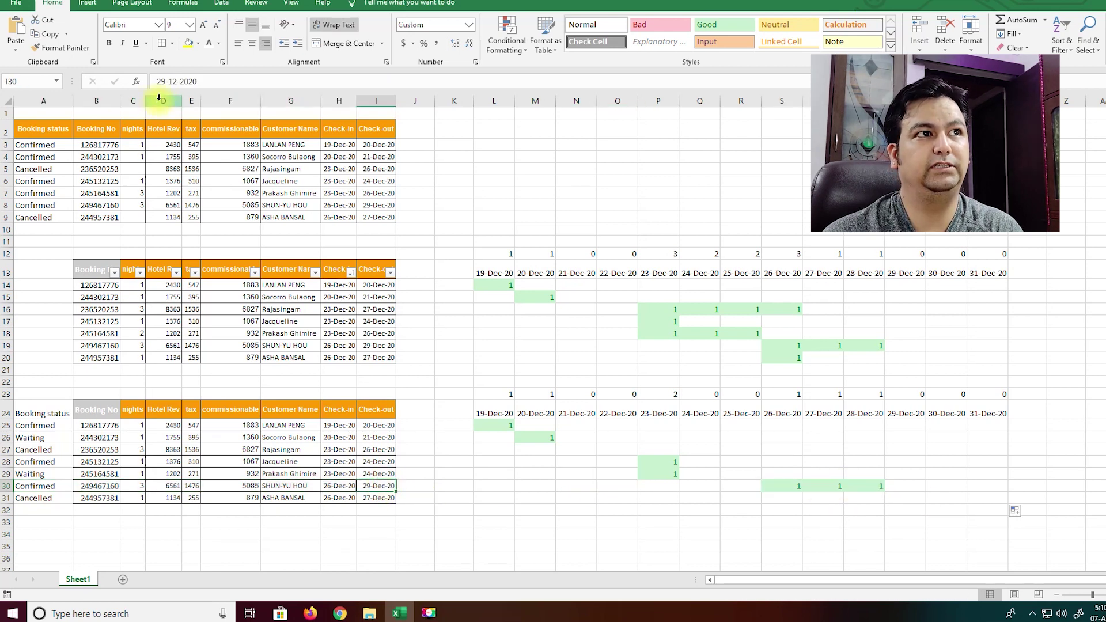
double_click(160, 81)
text(31)
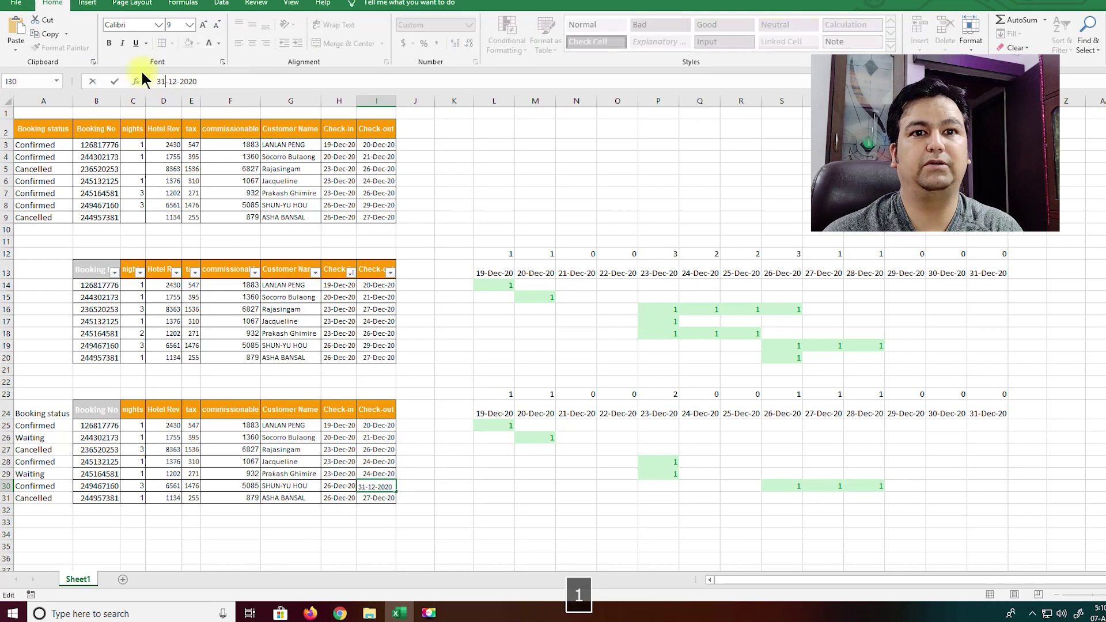
key(Return)
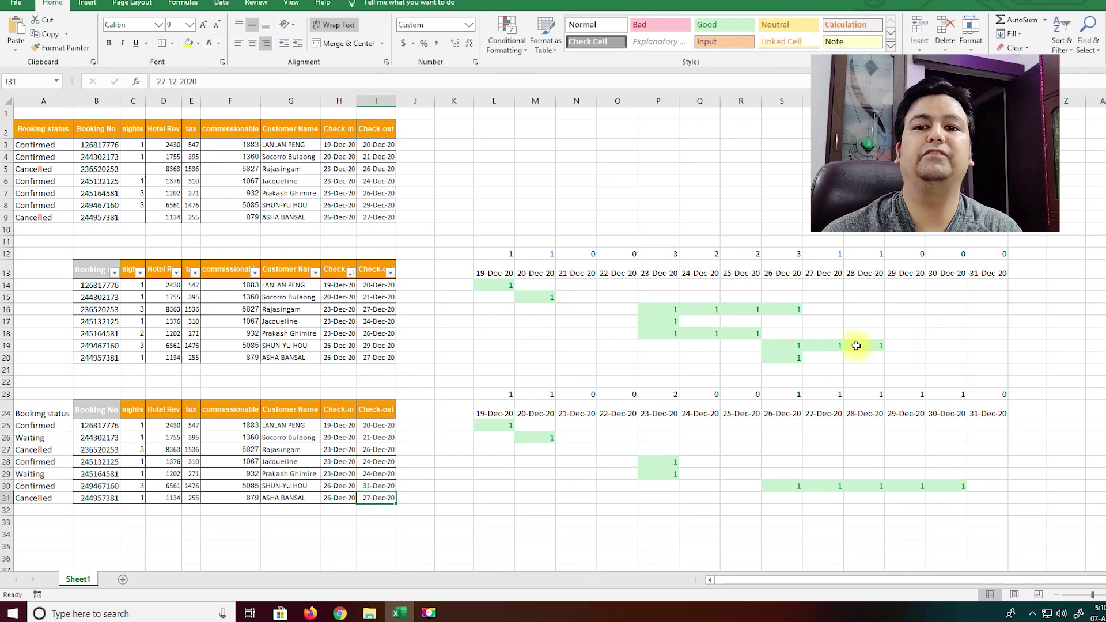